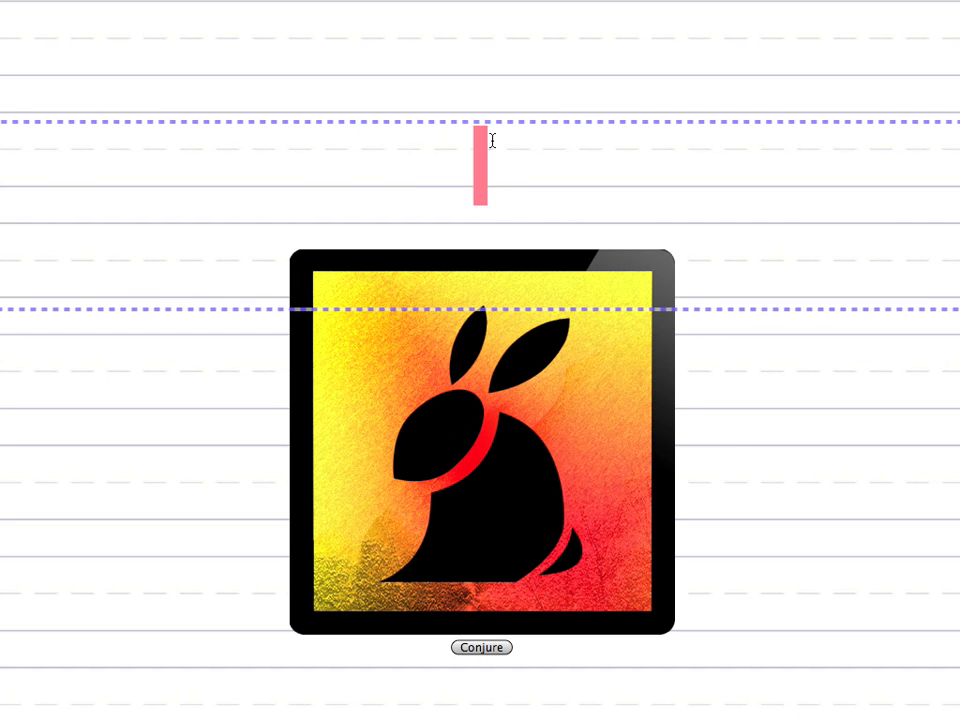
Step: Enter the title "Conjure In The Class" in the large text area above the rabbit image
type("Conjure In")
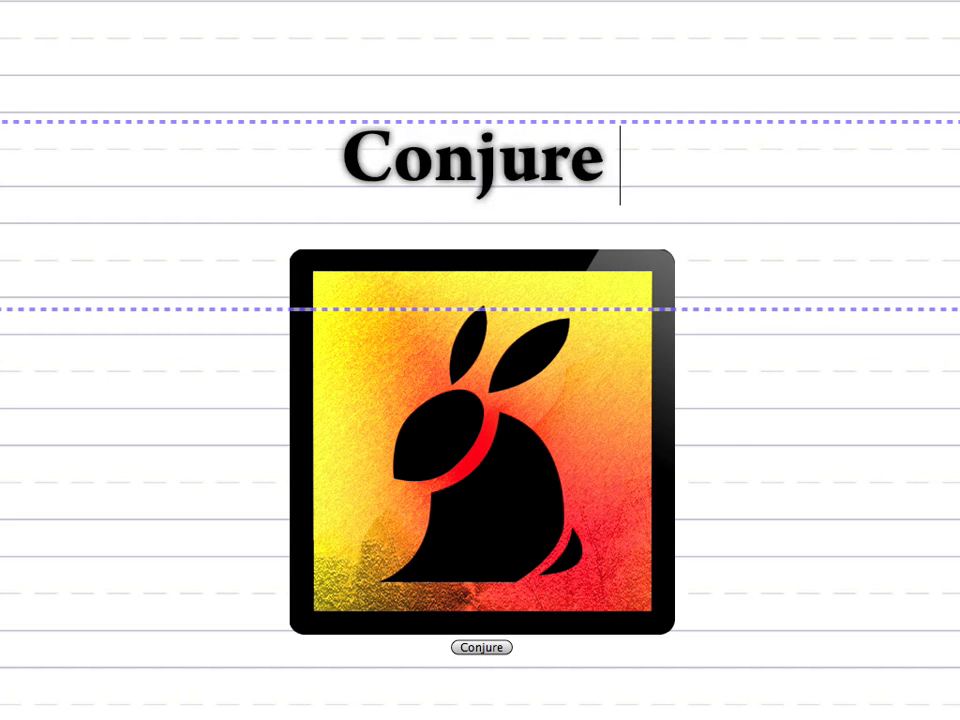
type(" The Class")
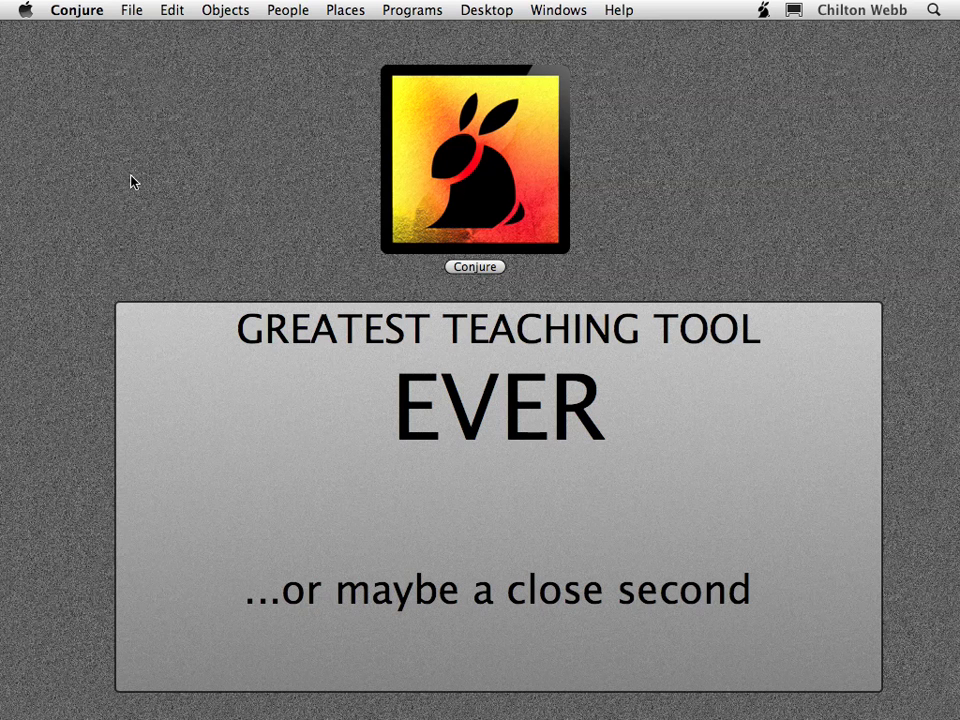
Step: Go to the Write On The Desktop page and create a note below the existing one reading "Startt Typing"
key("super+Right")
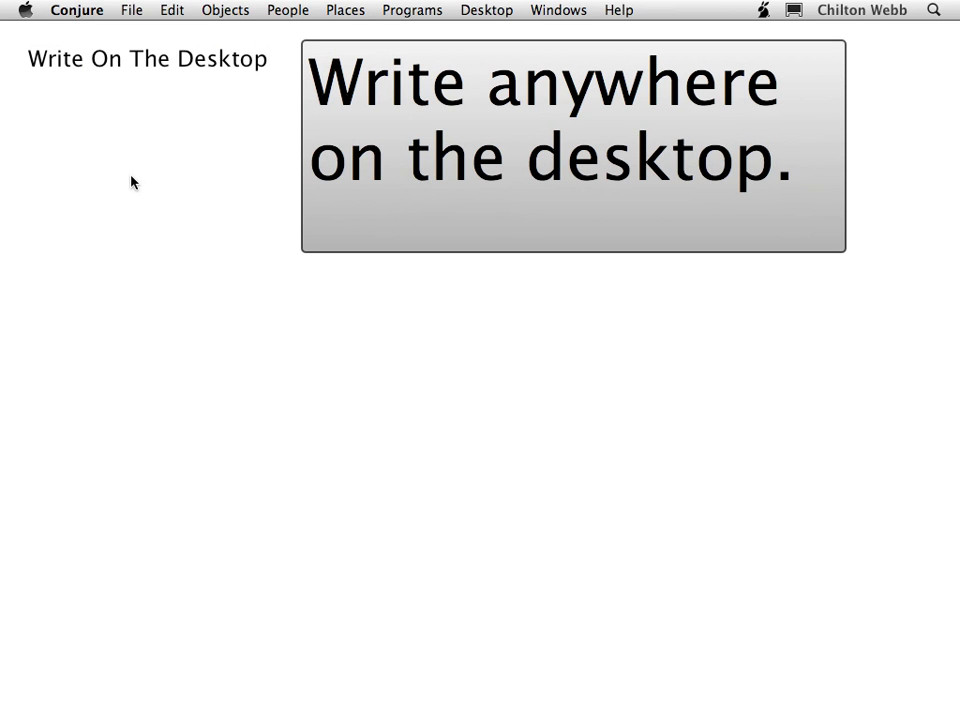
left_click(324, 341)
type("Startt Ty")
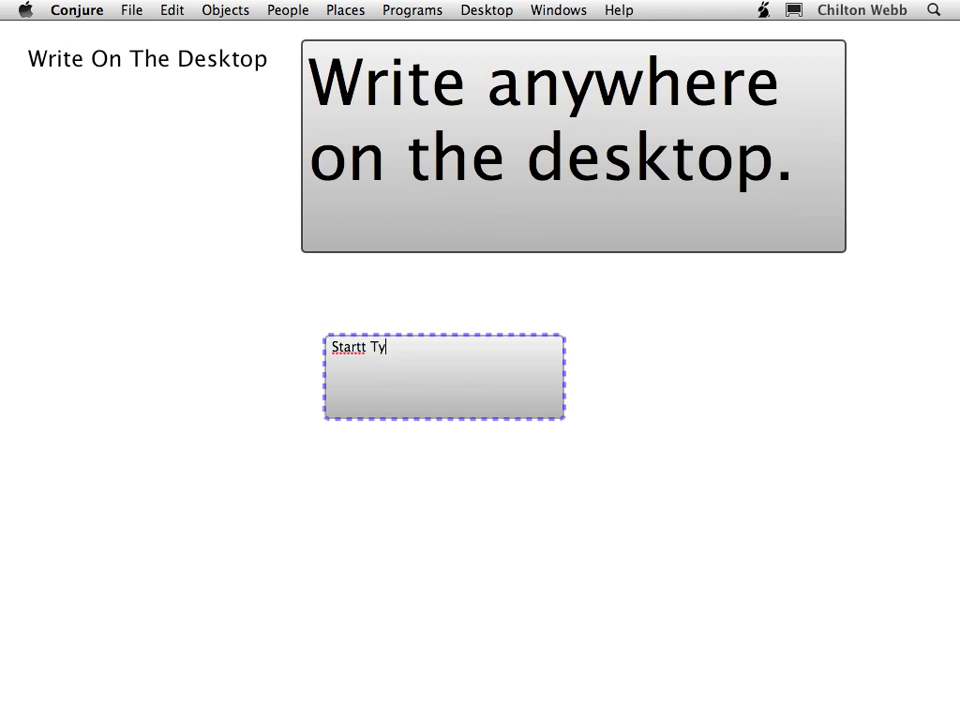
type("ping")
Step: Enlarge all of the new note's text step by step until it wraps onto two lines
key("super+a")
key("super+plus")
key("super+plus")
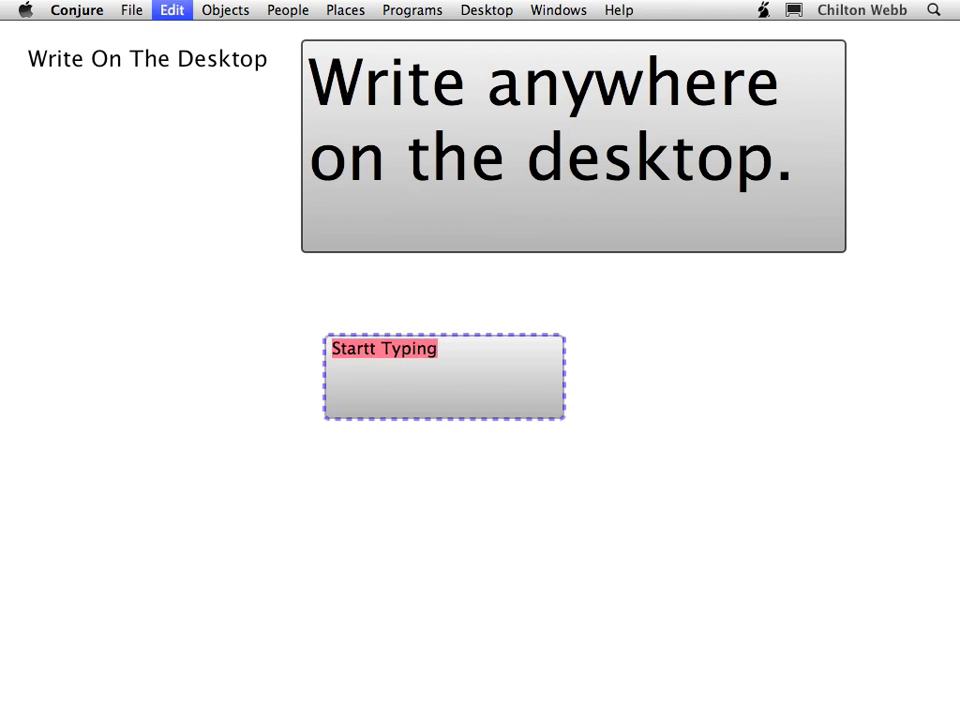
key("super+plus")
key("super+plus")
key("super+plus")
key("super+plus")
key("super+plus")
key("super+plus")
key("super+plus")
key("super+plus")
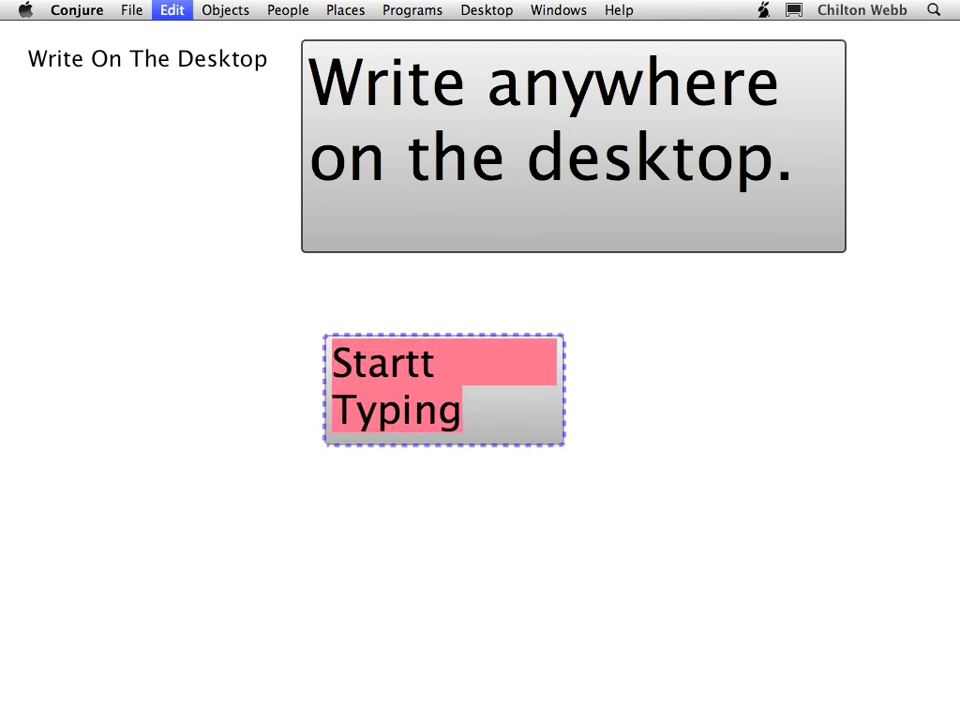
Step: Clear all text from the new note and leave it empty so that it is removed from the desktop
left_click(332, 363)
left_click(436, 363)
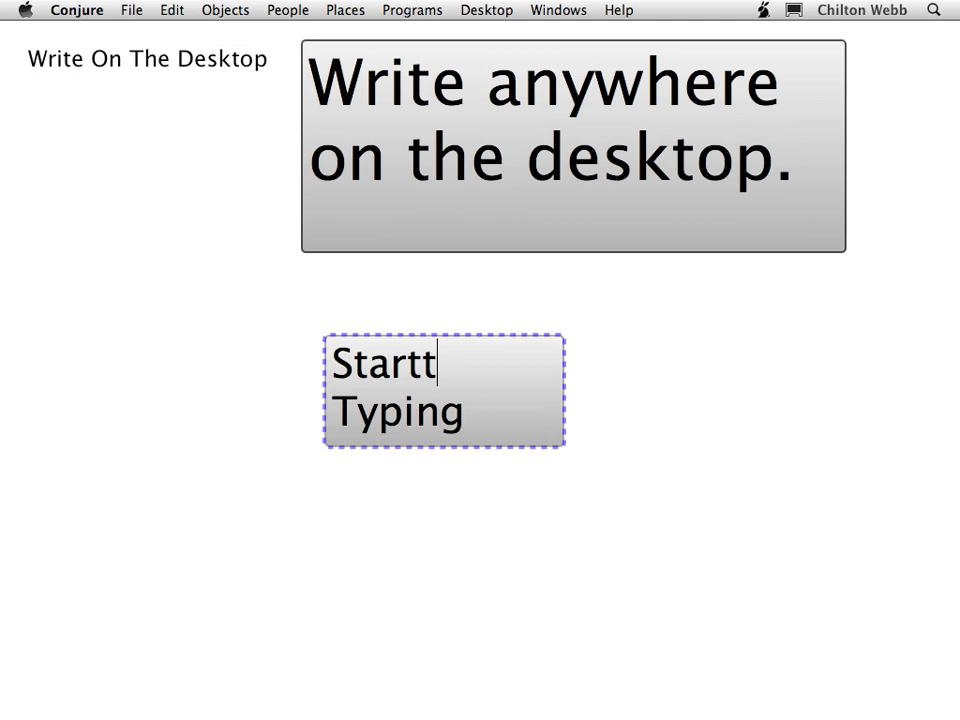
key("super+a")
key("BackSpace")
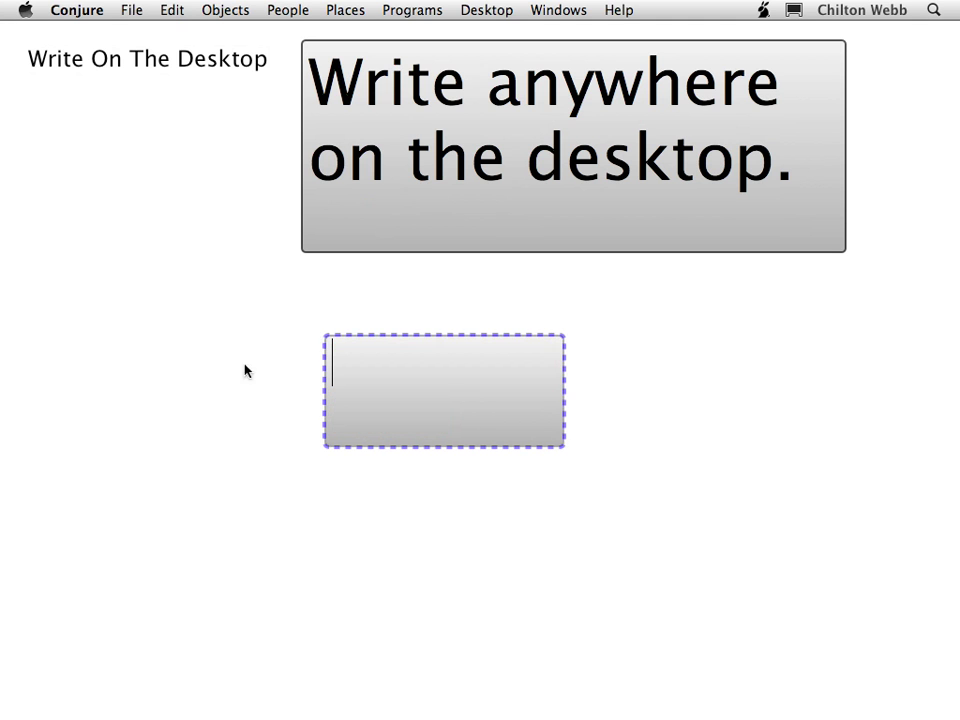
left_click(207, 365)
Step: Draw a freehand scribble on the Drawing on the Desktop page, delete it, and undo the deletion
key("super+Right")
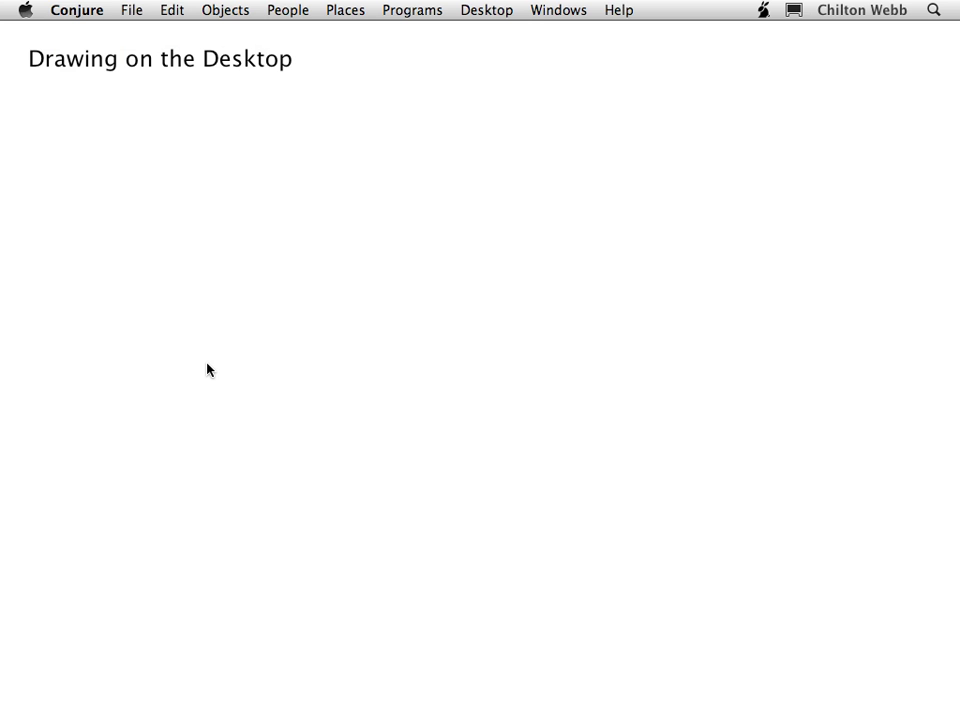
mouse_move(311, 160)
left_mouse_down()
mouse_move(364, 124)
mouse_move(437, 264)
mouse_move(801, 176)
mouse_move(289, 352)
mouse_move(639, 401)
mouse_move(334, 435)
mouse_move(255, 122)
mouse_move(231, 394)
mouse_move(251, 499)
mouse_move(490, 366)
left_mouse_up()
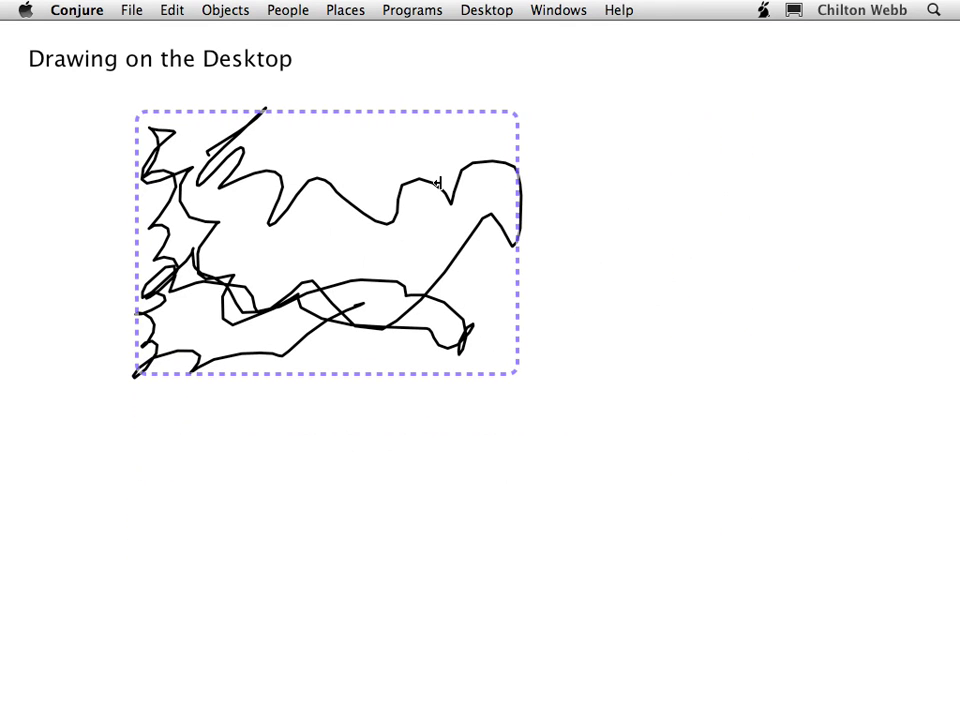
key("Delete")
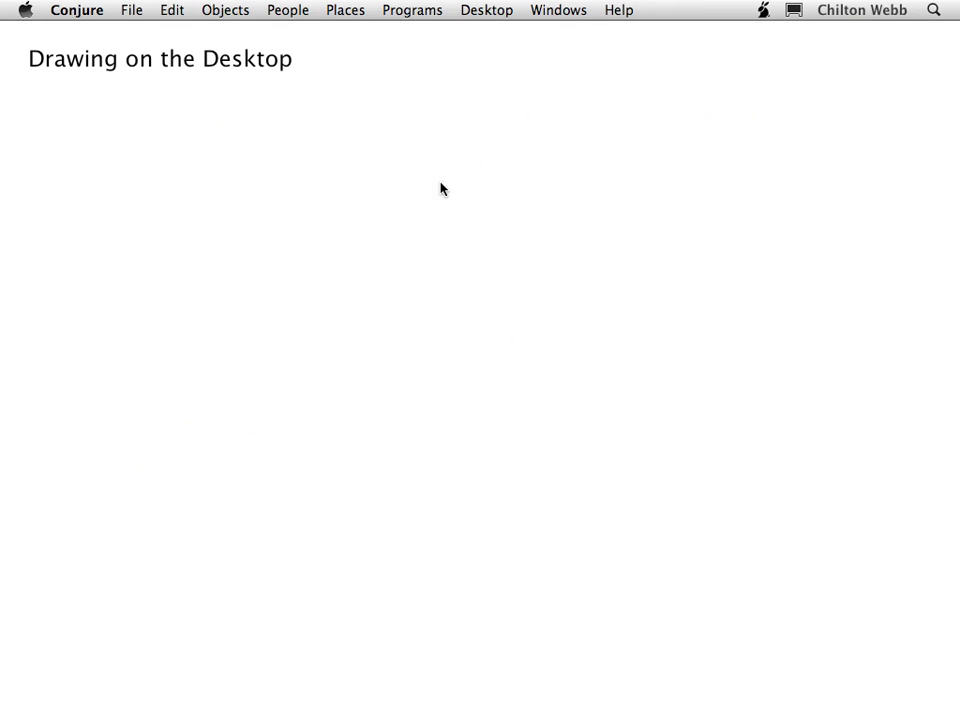
key("super+z")
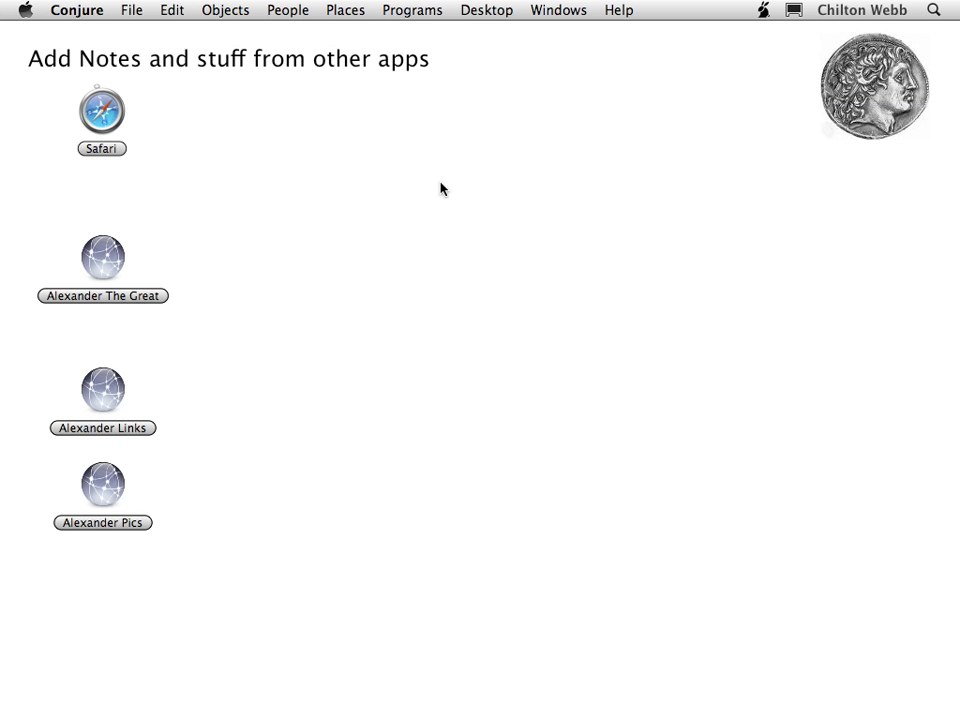
Step: Open the Alexander The Great link in Safari, move its window aside, and place the portrait coin image on the Conjure desktop
left_click(106, 262)
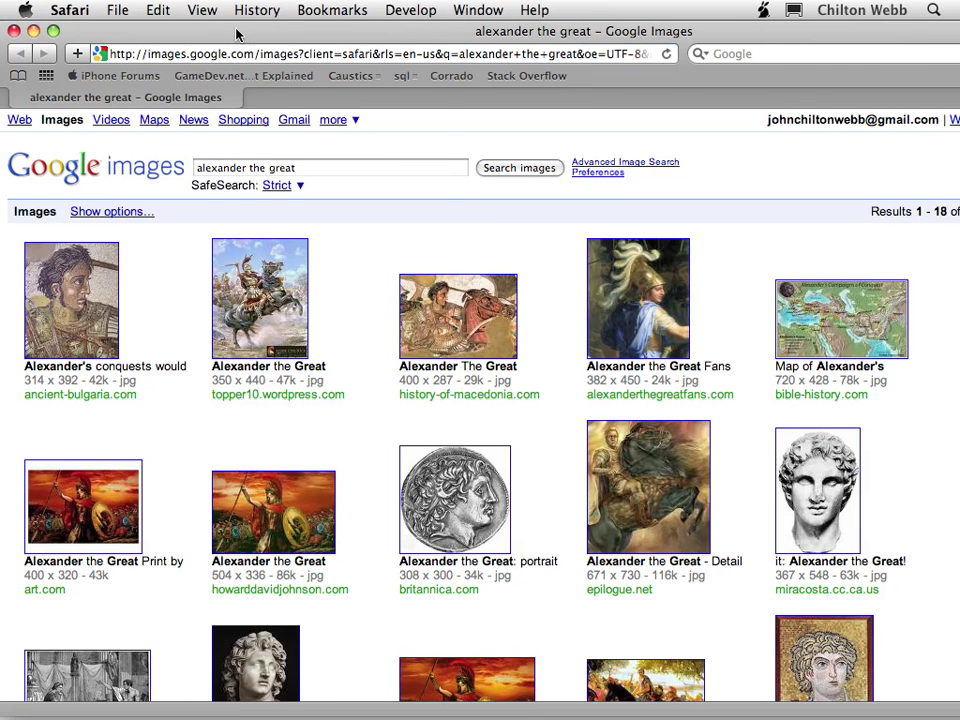
left_click_drag(240, 33, 717, 33)
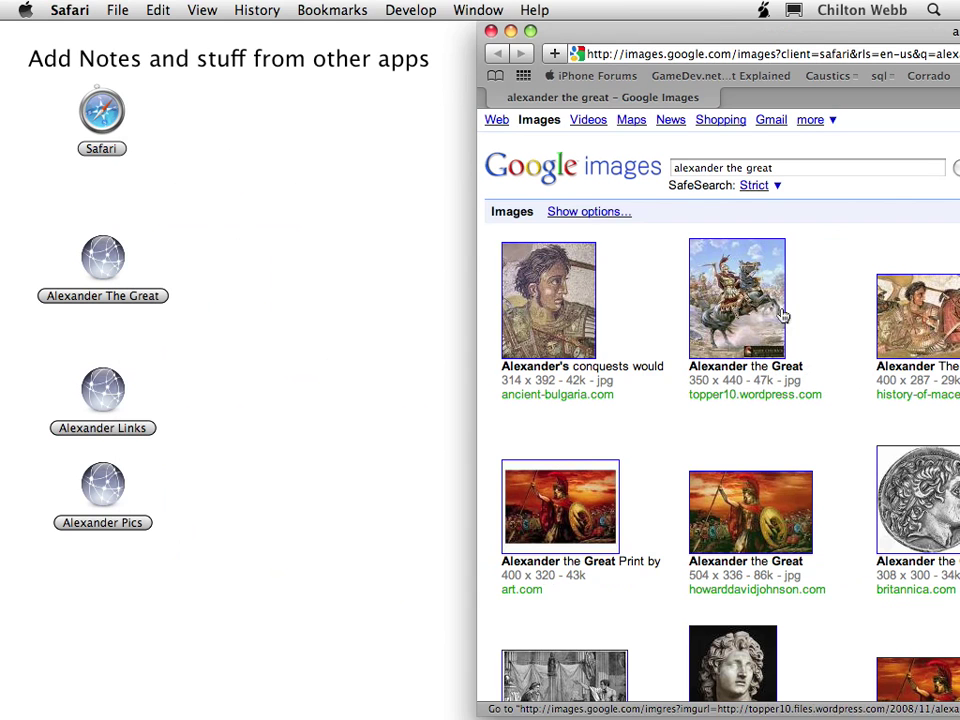
left_click_drag(925, 510, 290, 158)
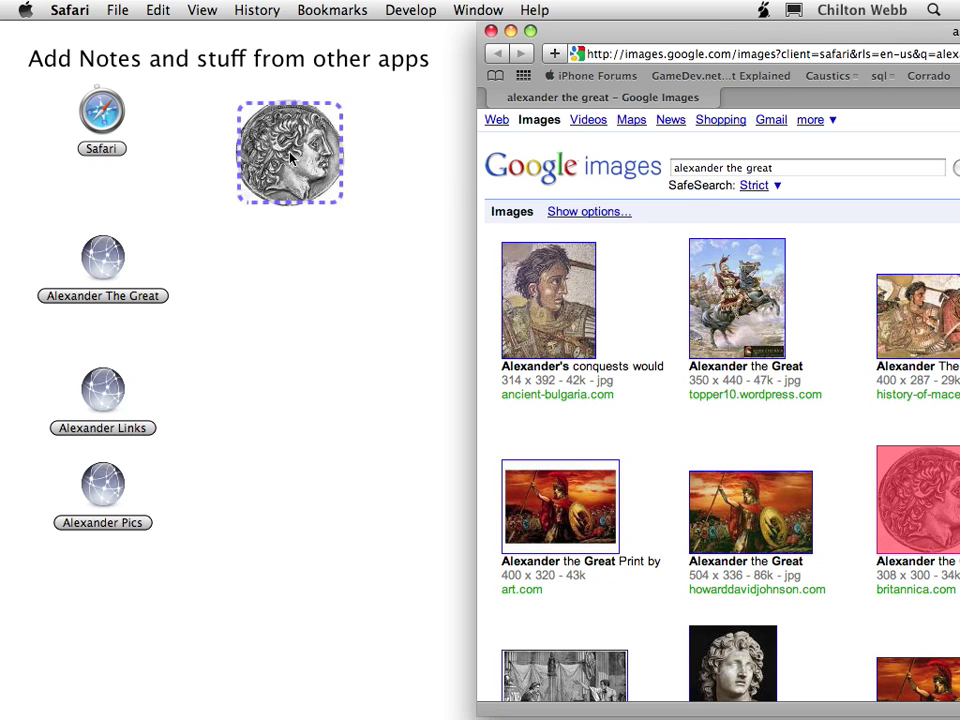
left_click(388, 316)
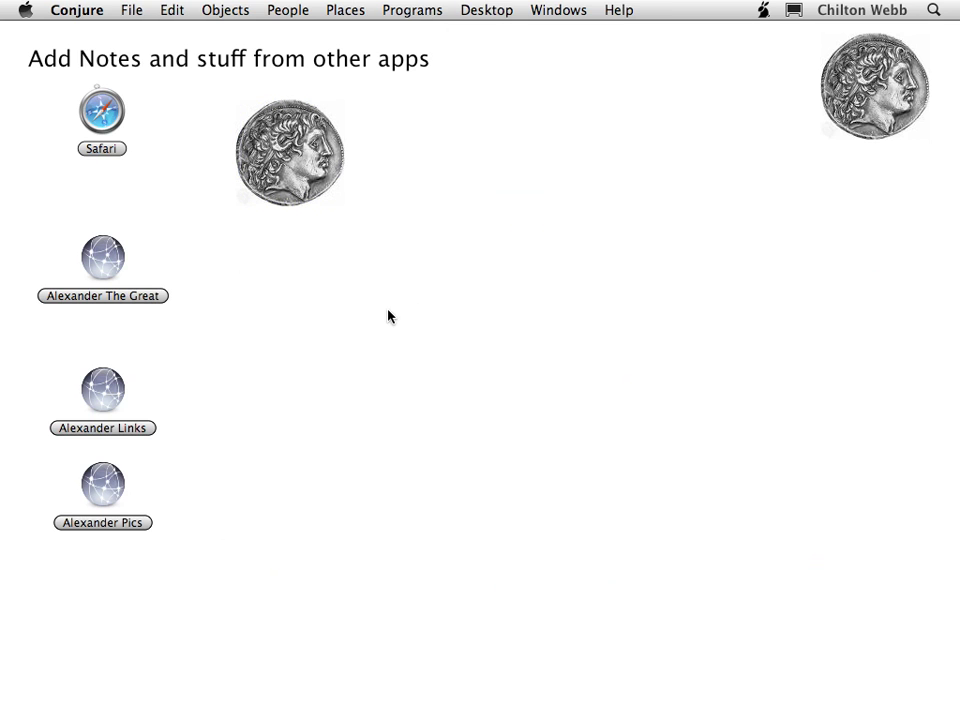
Step: Move the older coin image toward the desktop's centre, and view the newly placed coin's source web page
left_click_drag(885, 105, 428, 323)
double_click(310, 180)
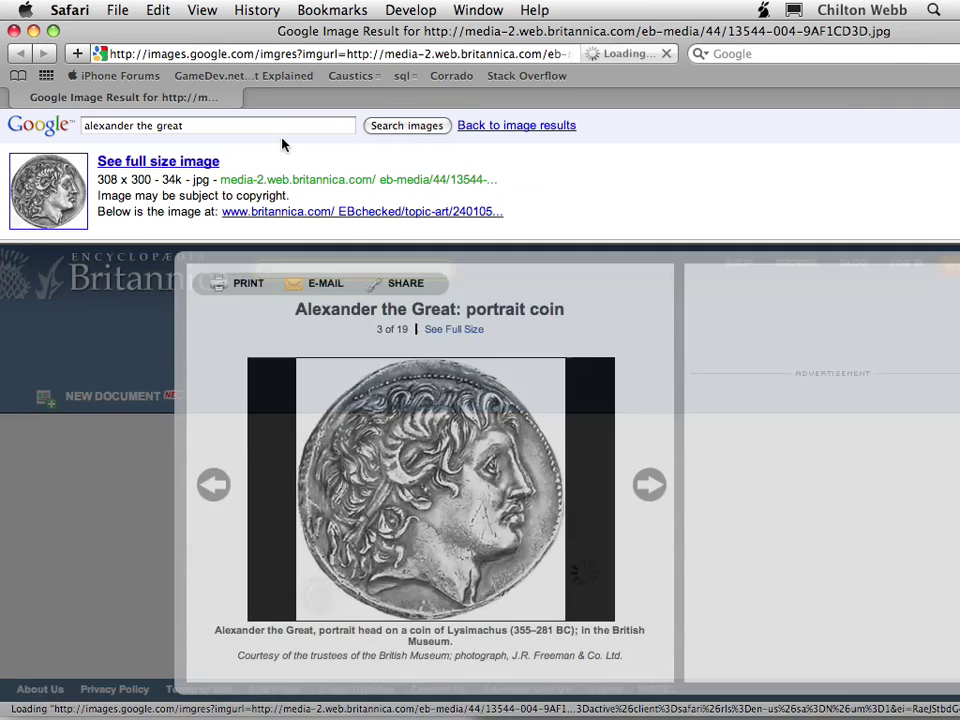
key("super+w")
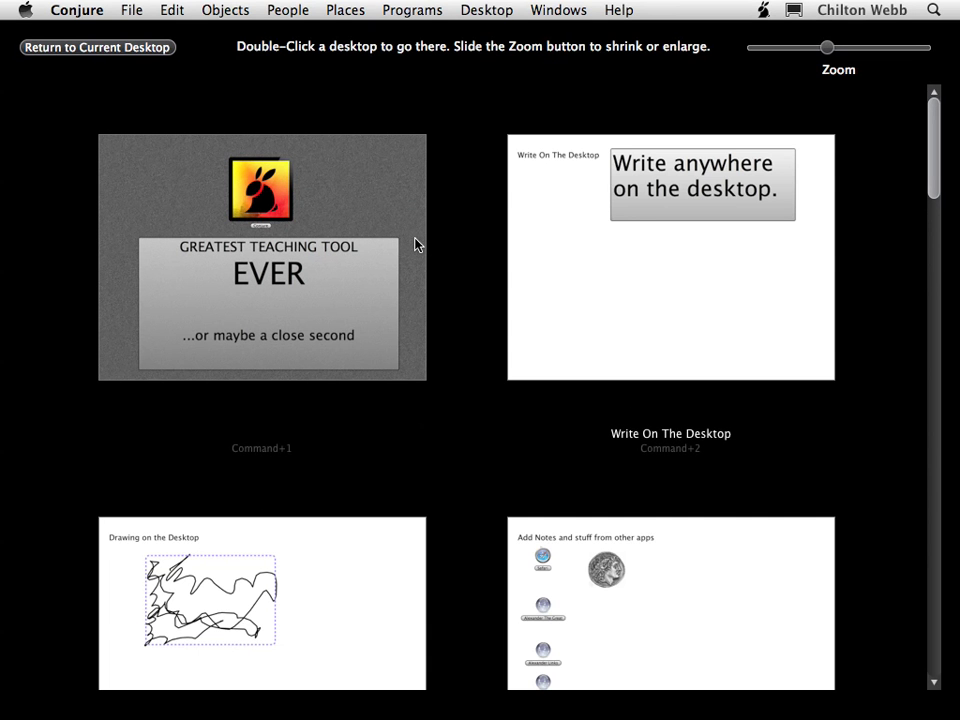
Step: Slightly enlarge the desktop previews in the overview of all desktops
mouse_move(827, 47)
left_mouse_down()
mouse_move(768, 48)
mouse_move(843, 47)
left_mouse_up()
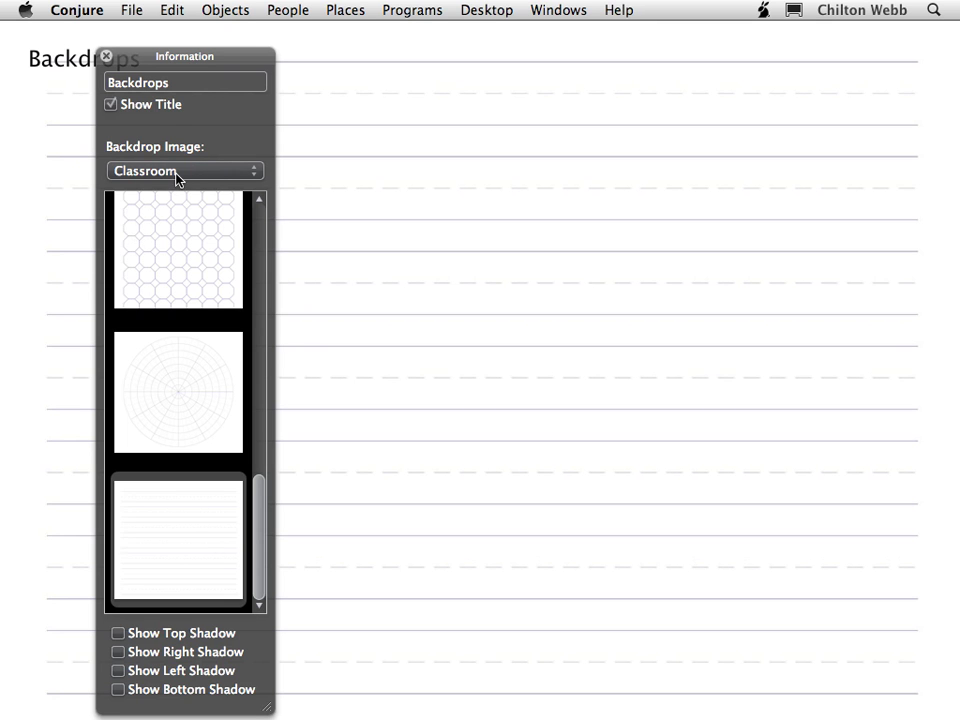
Step: Try the Classroom square-grid backdrop on the Backdrops desktop, and set the octagon pattern as its backdrop
scroll(201, 491, "up", 10)
left_click(203, 325)
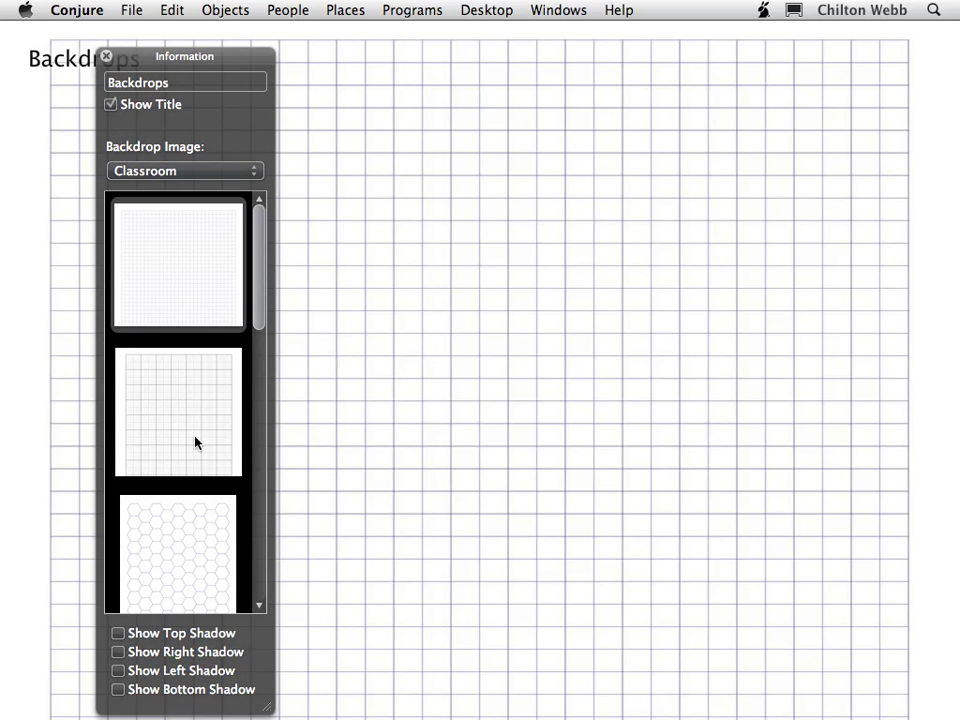
scroll(193, 437, "down", 8)
left_click(191, 433)
left_click(195, 282)
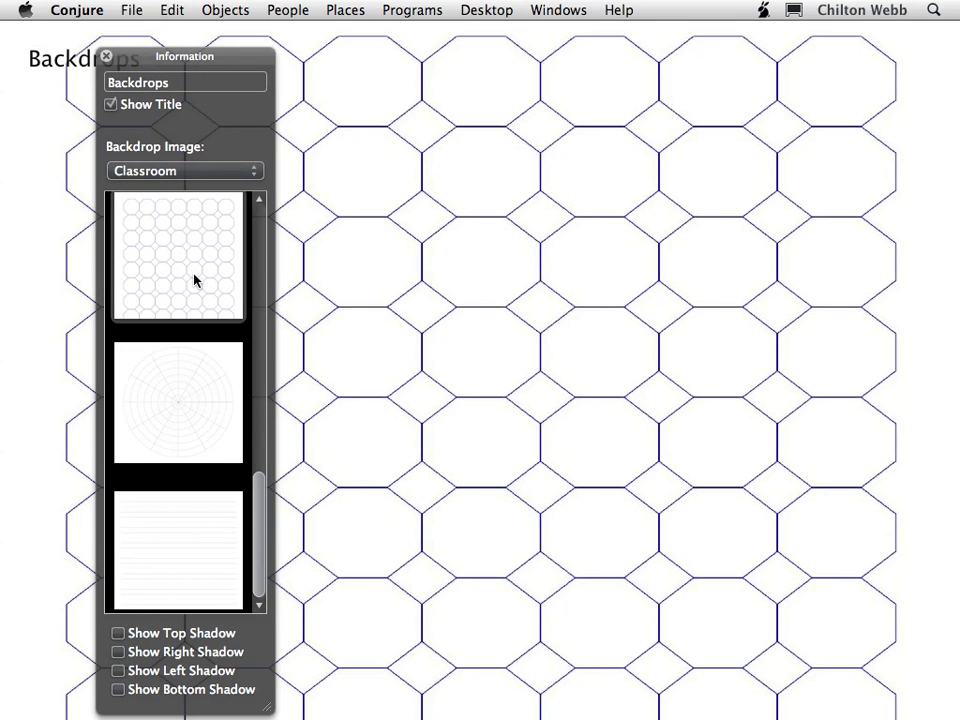
left_click(106, 56)
Step: Go to the AddressBook desktop, open Address Book, and place the highlighted Friends & Family contact on the desktop
key("ctrl+Right")
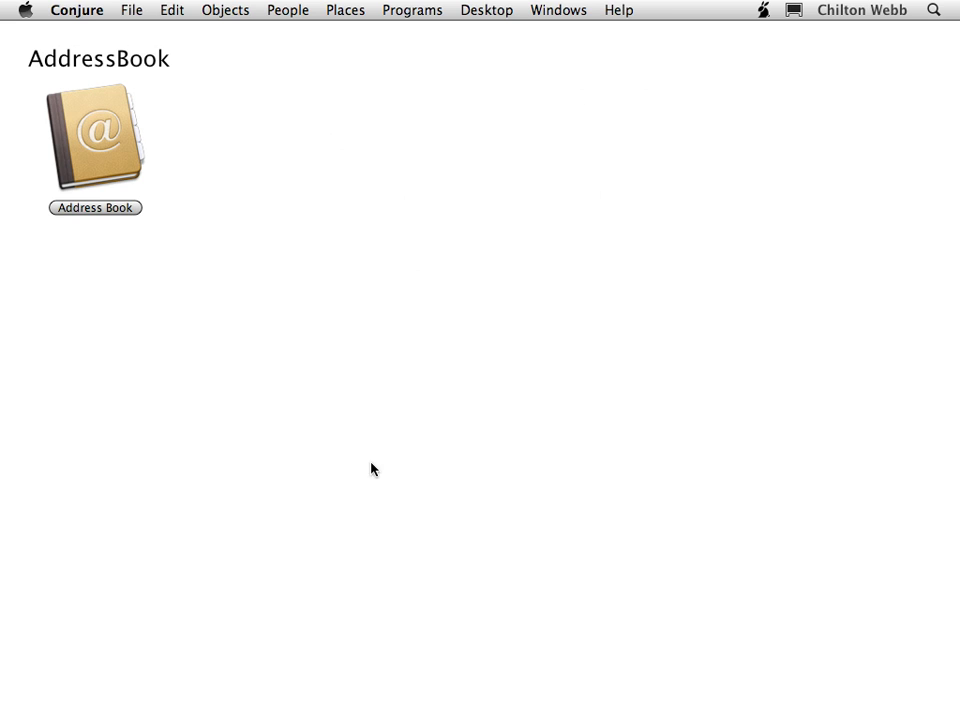
double_click(101, 126)
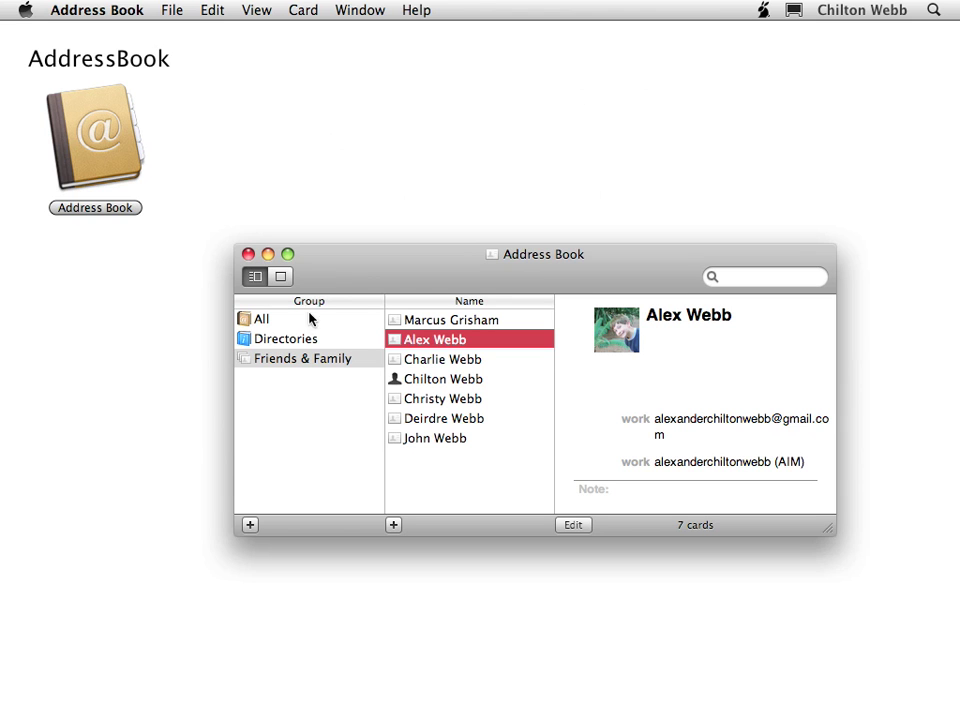
left_click_drag(407, 343, 435, 186)
left_click(434, 186)
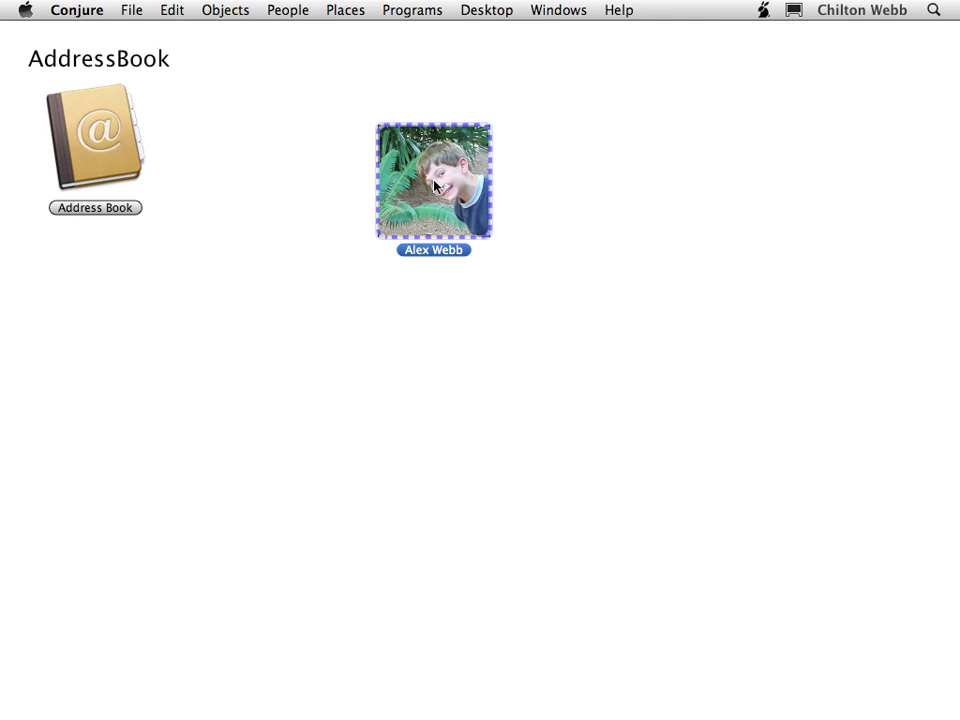
Step: View the placed contact's information, and move the contact's picture lower on the desktop
key("super+i")
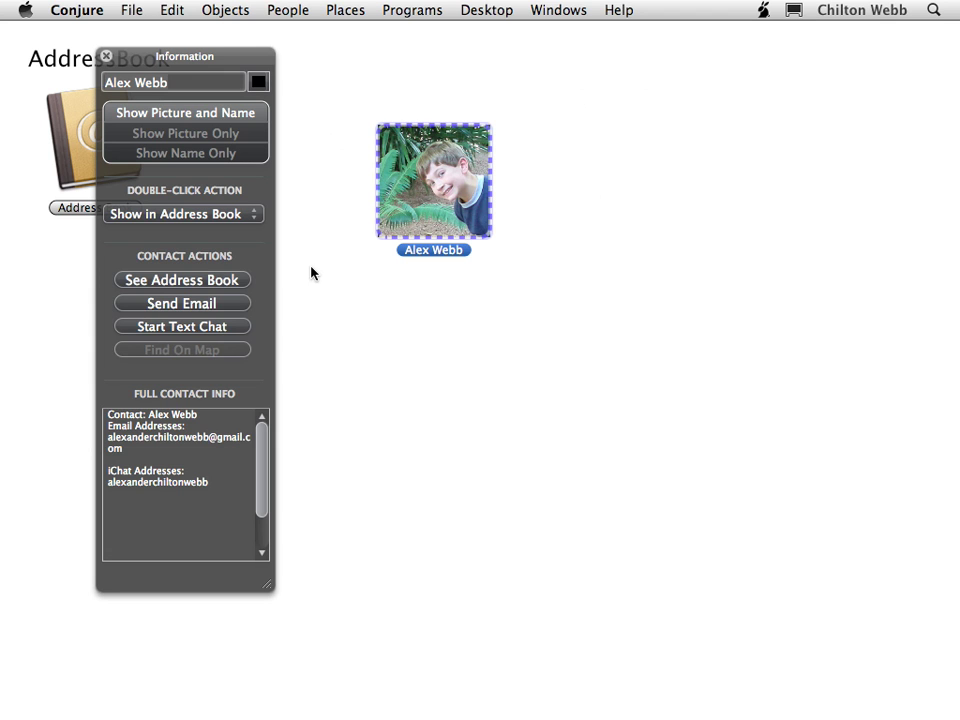
left_click(106, 56)
left_click_drag(435, 210, 390, 336)
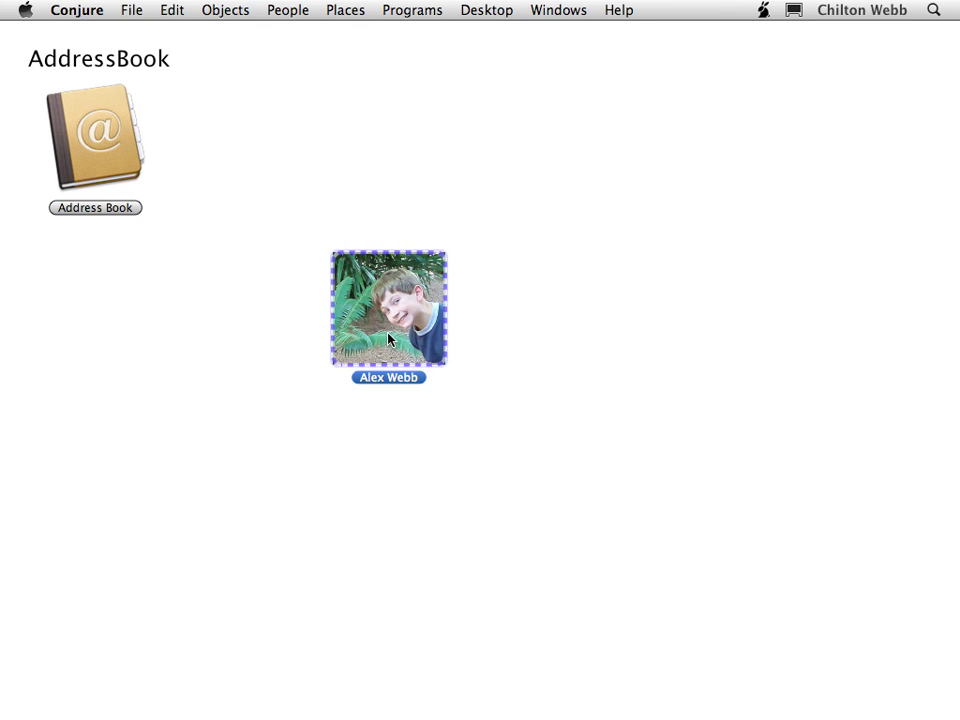
Step: Reopen Address Book and place the card marked as the owner's own on the desktop above the first contact
left_click(106, 138)
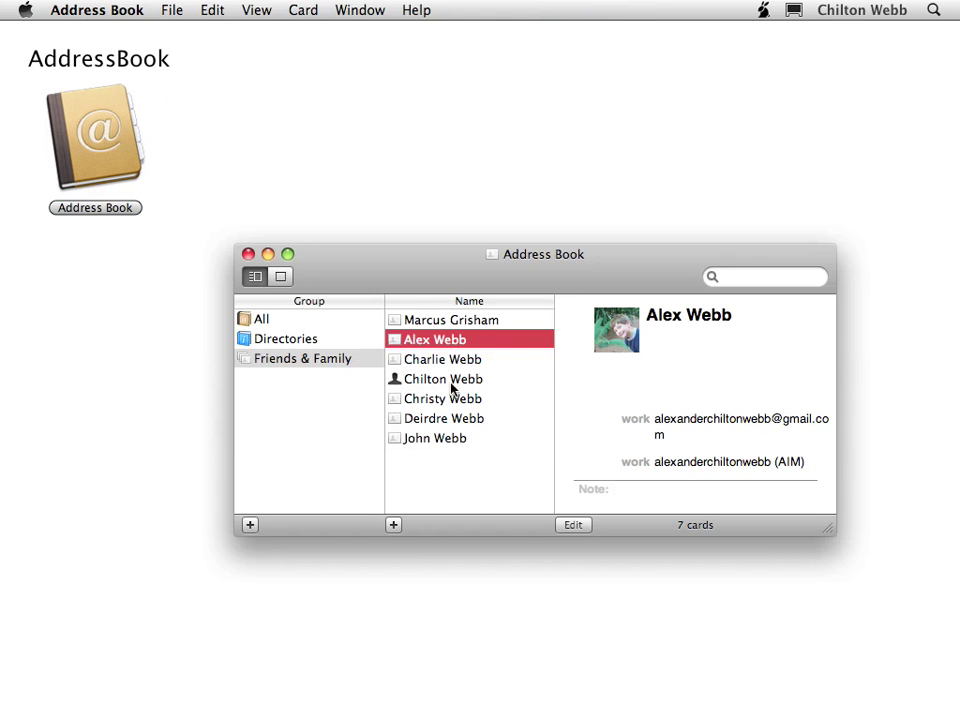
left_click_drag(429, 379, 533, 172)
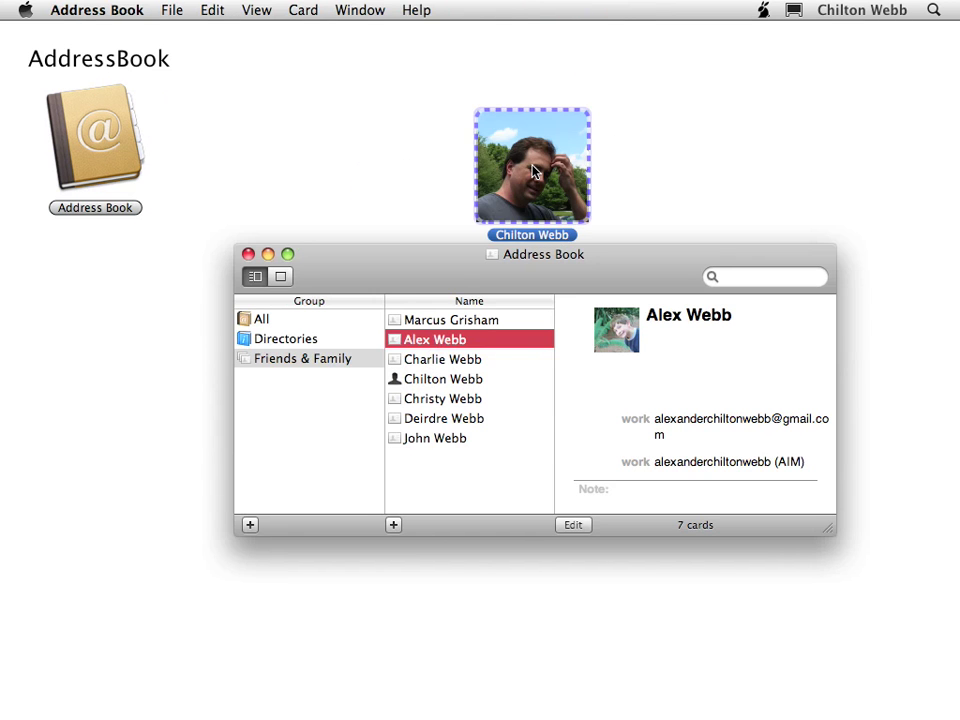
left_click(533, 172)
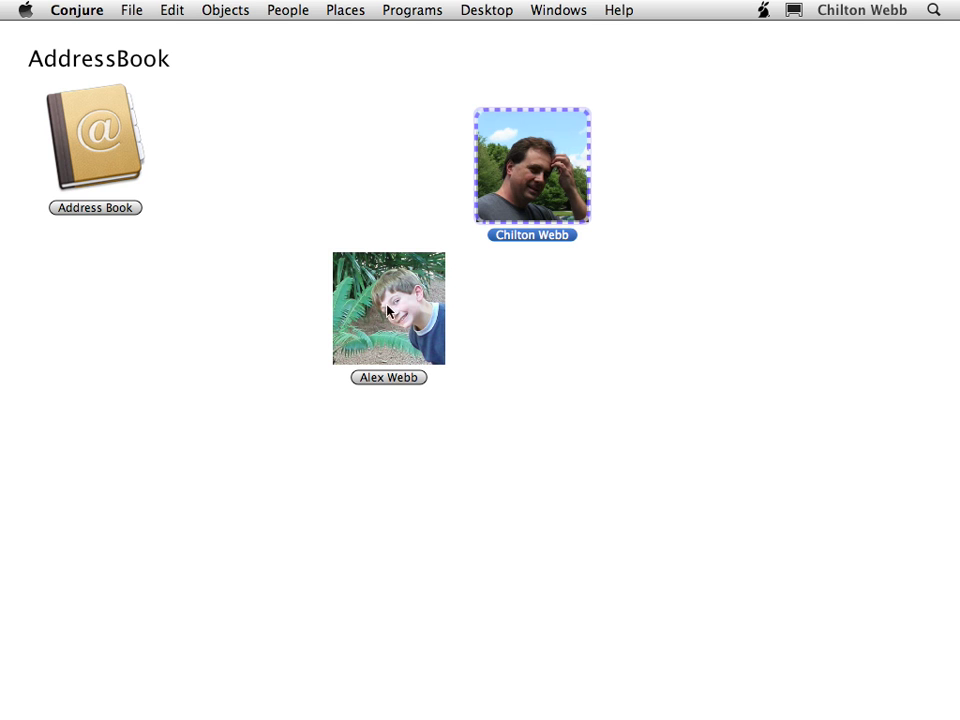
Step: Place the sixth listed contact from Address Book on the desktop, and connect the first contact to both others with lines
key("super+Tab")
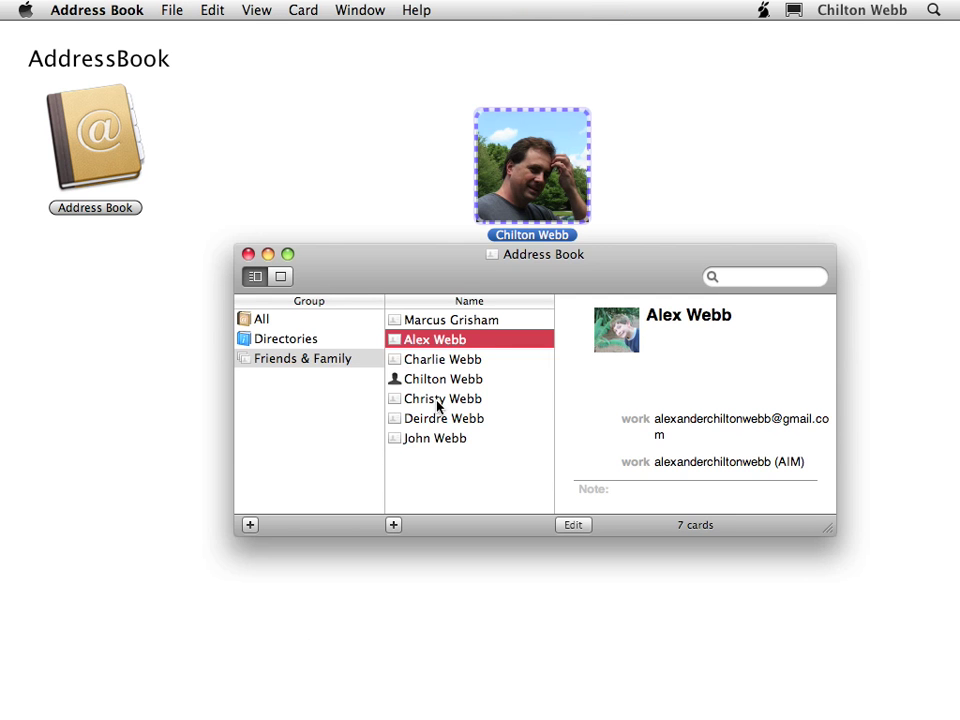
left_click_drag(434, 420, 369, 262)
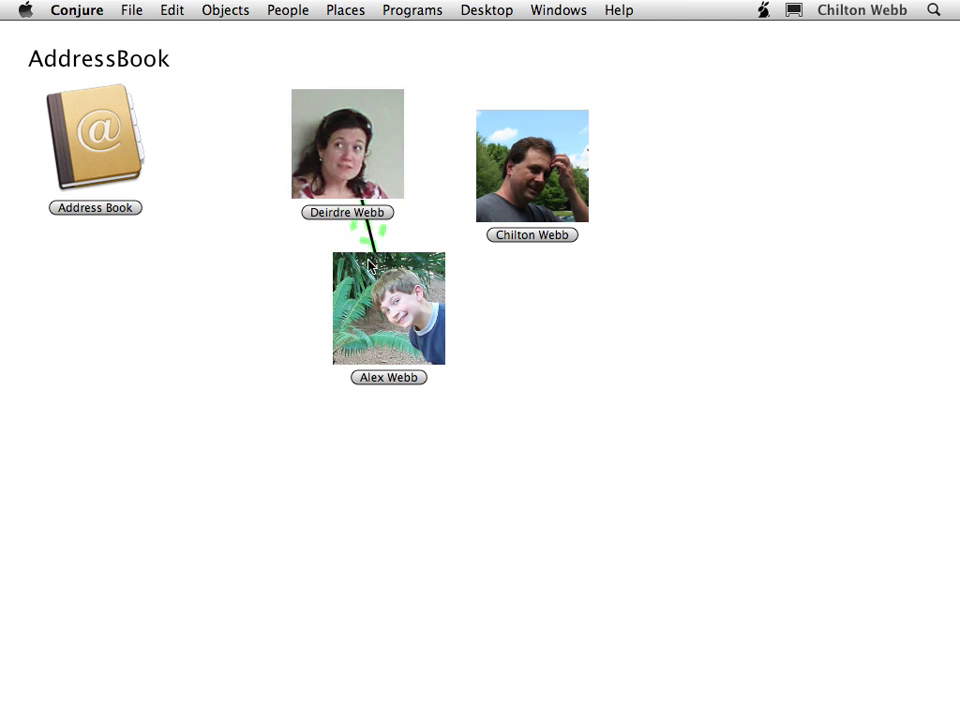
left_click_drag(390, 318, 525, 201)
Step: Rearrange the linked contacts into a wide V, with the first contact centred below the other two
left_click_drag(391, 303, 486, 469)
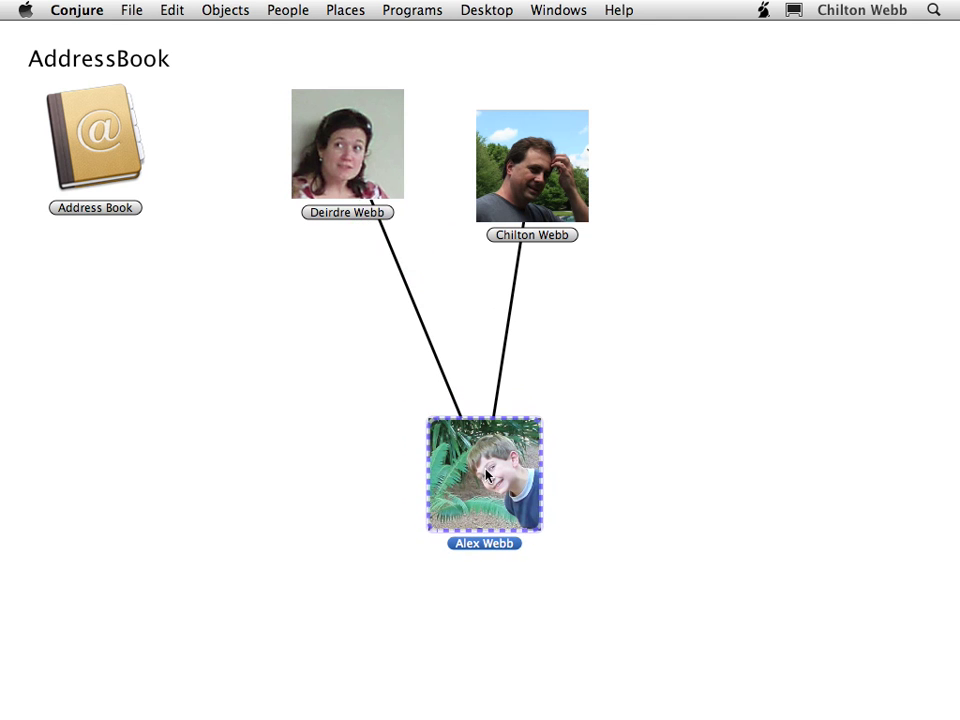
left_click_drag(347, 166, 289, 337)
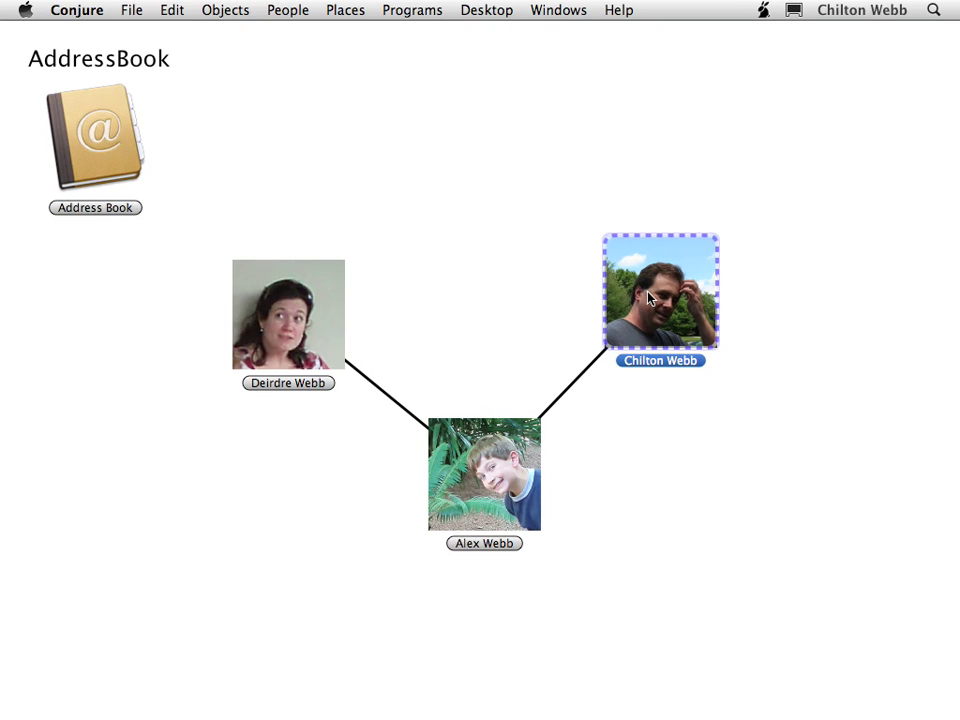
Step: Examine the contact information of the owner's card, then close it and deselect the card
key("super+i")
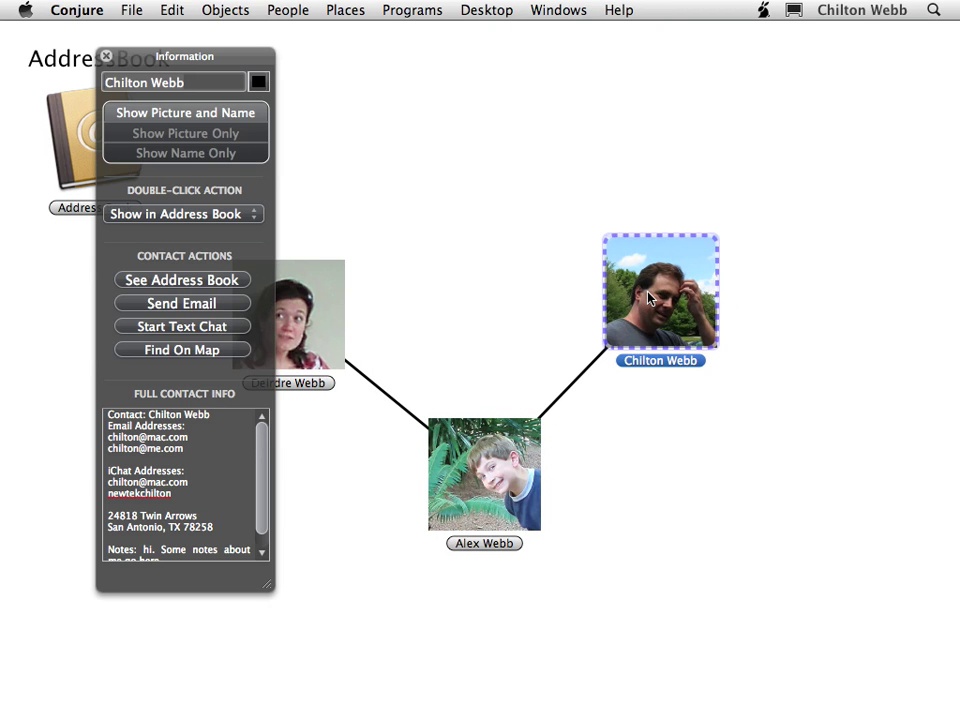
scroll(217, 454, "down", 1)
scroll(217, 454, "up", 1)
left_click(106, 56)
left_click(322, 165)
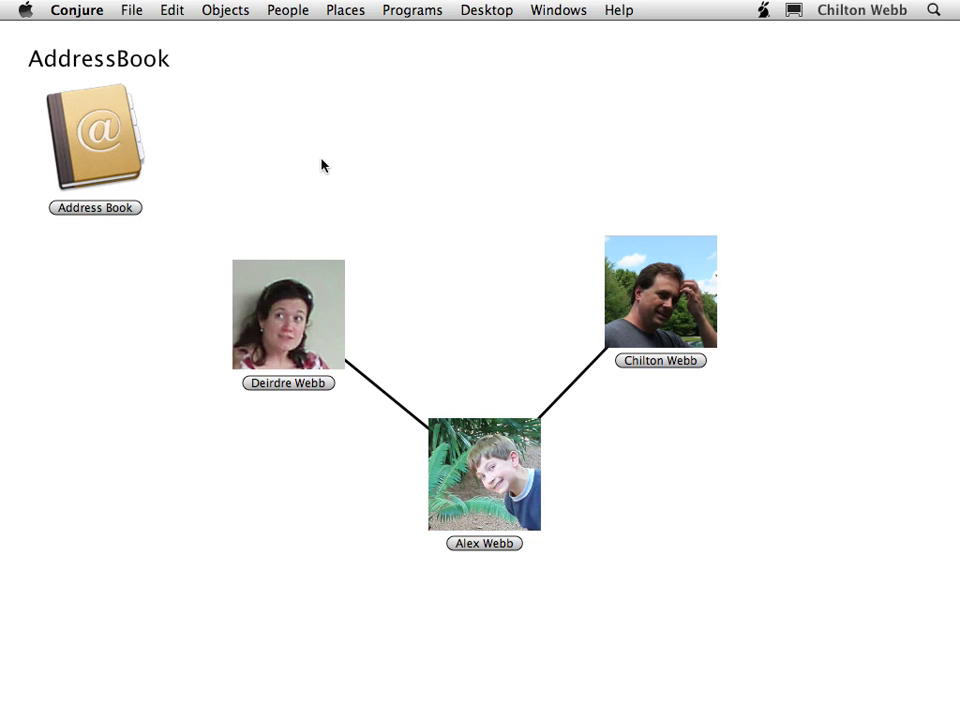
Step: On the "Notes about other Files" desktop, view the Essential Vermeer website and the linked painting's image file, closing each after viewing
key("super+Right")
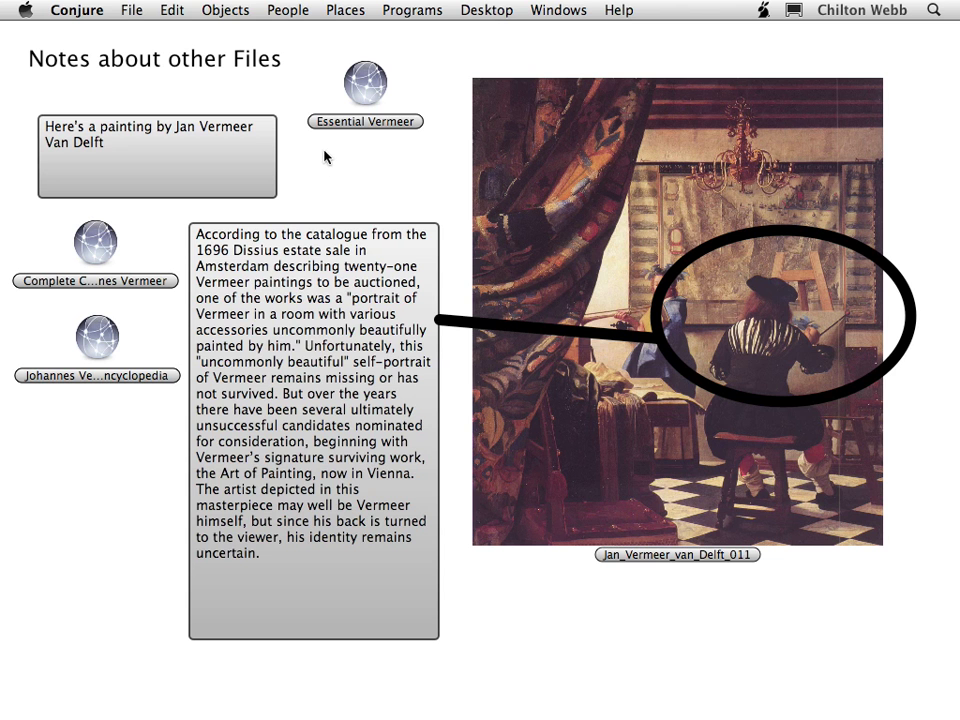
double_click(365, 83)
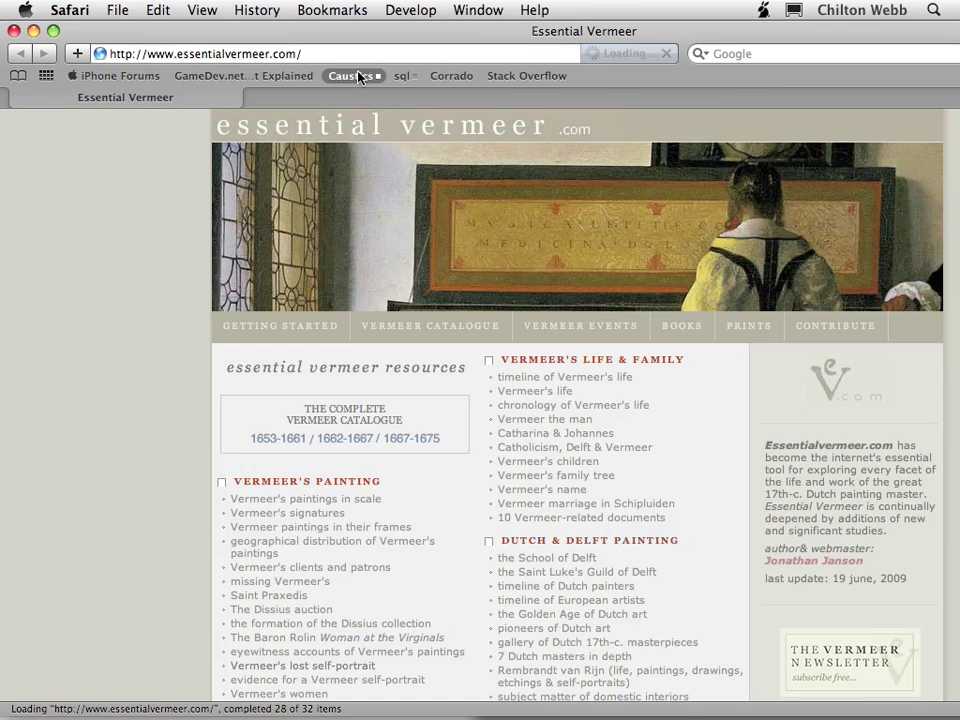
key("super+w")
left_click(358, 190)
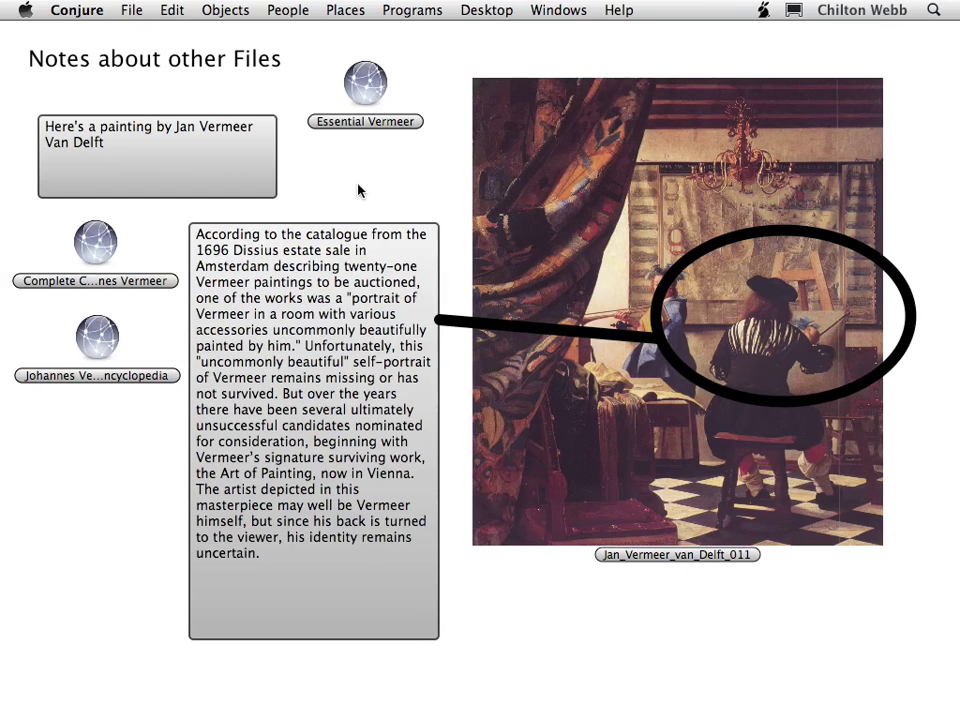
double_click(643, 205)
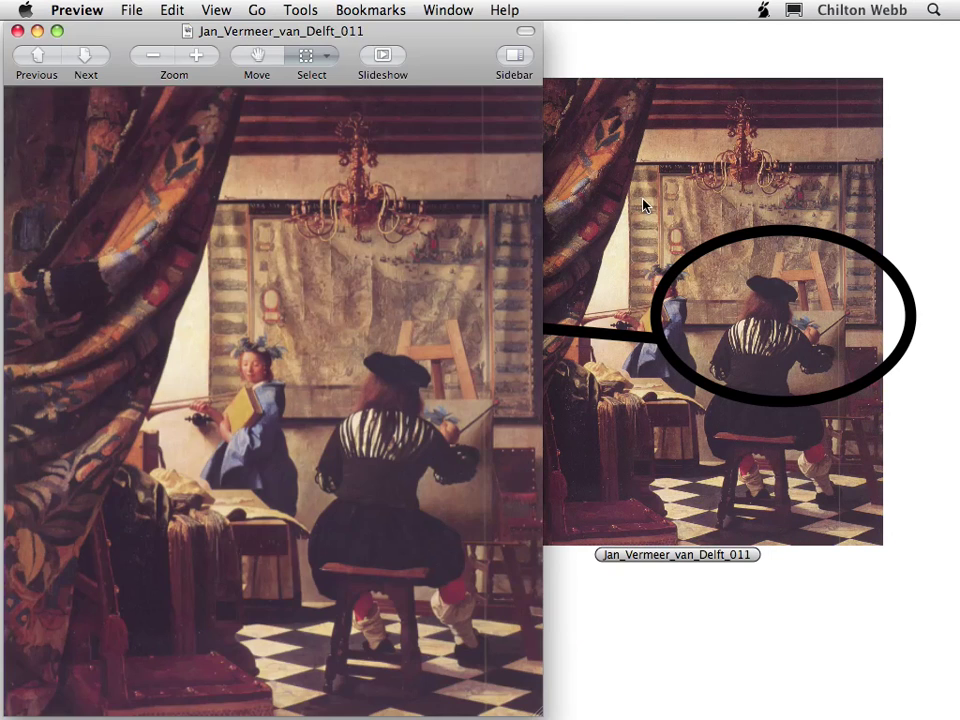
key("super+q")
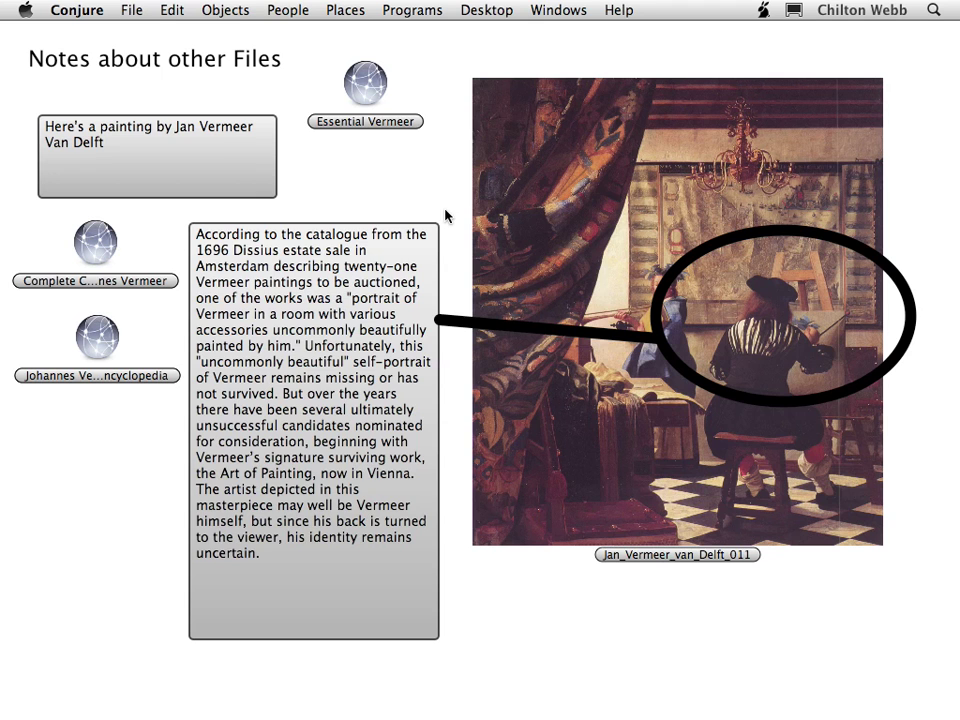
Step: Open the cicadaemerge movie from the "Window Opacity" desktop and return to Conjure
key("super+Right")
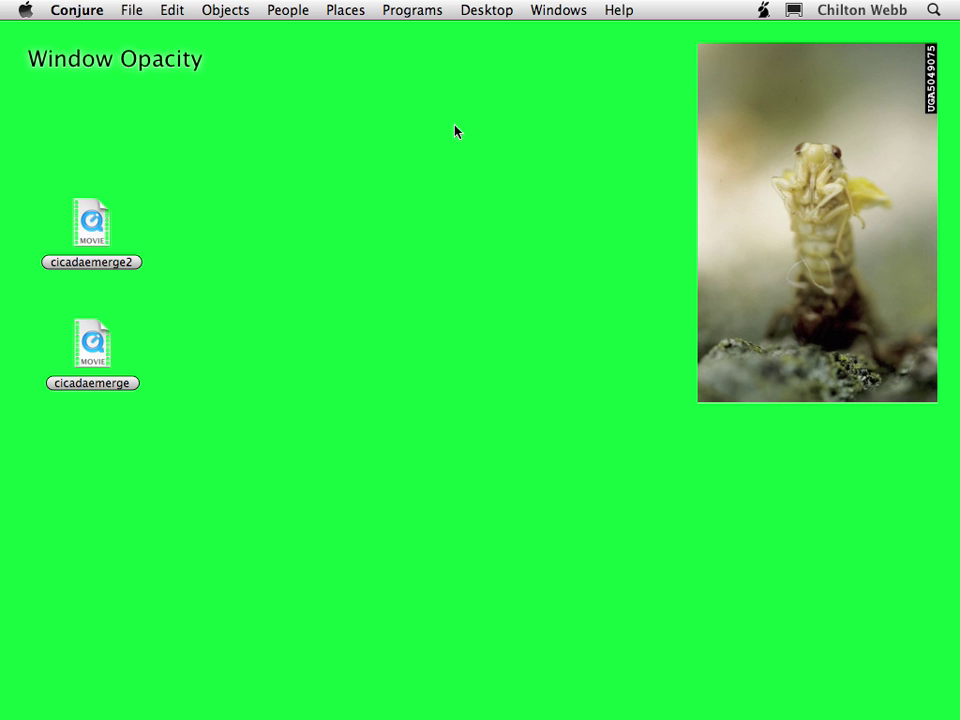
double_click(80, 354)
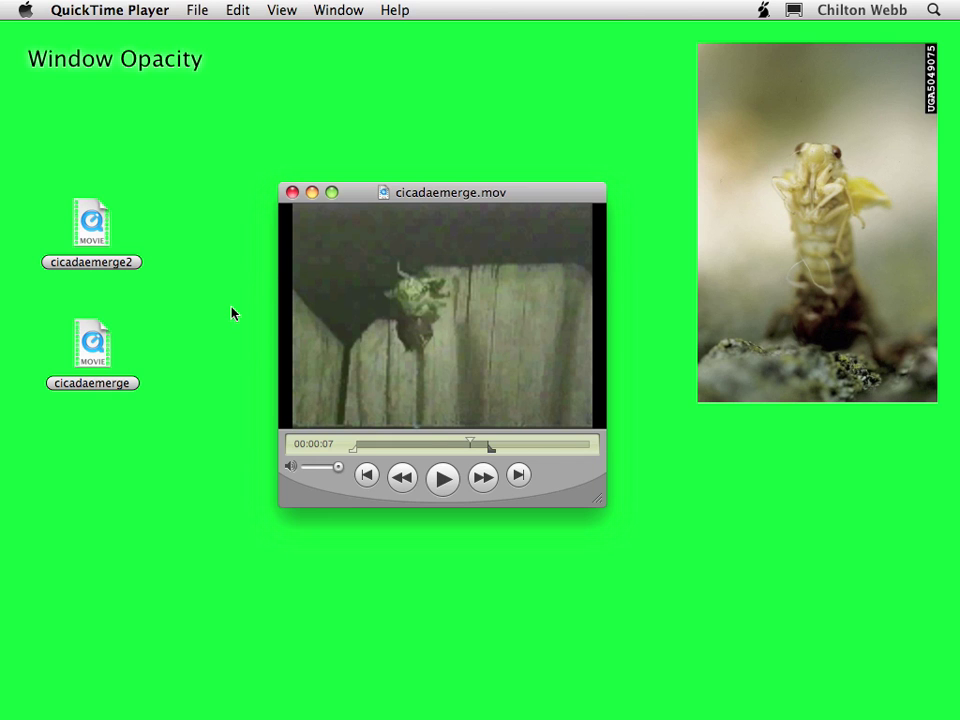
key("super+q")
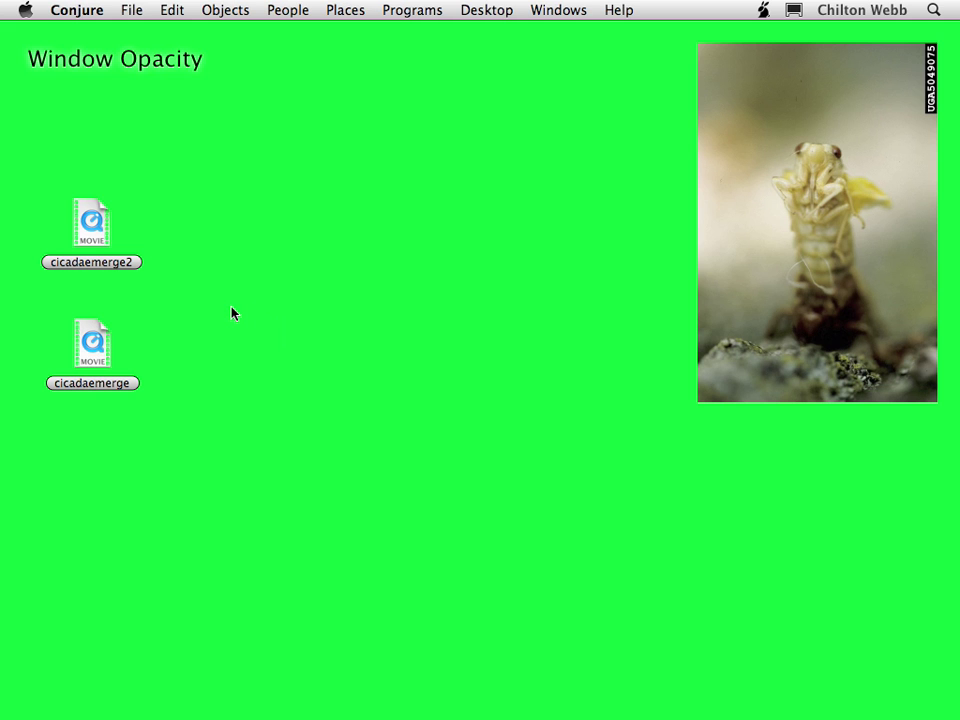
Step: Make the desktop backdrop transparent with the clear colour swatch, and move the cicadaemerge icon slightly lower
key("super+shift+c")
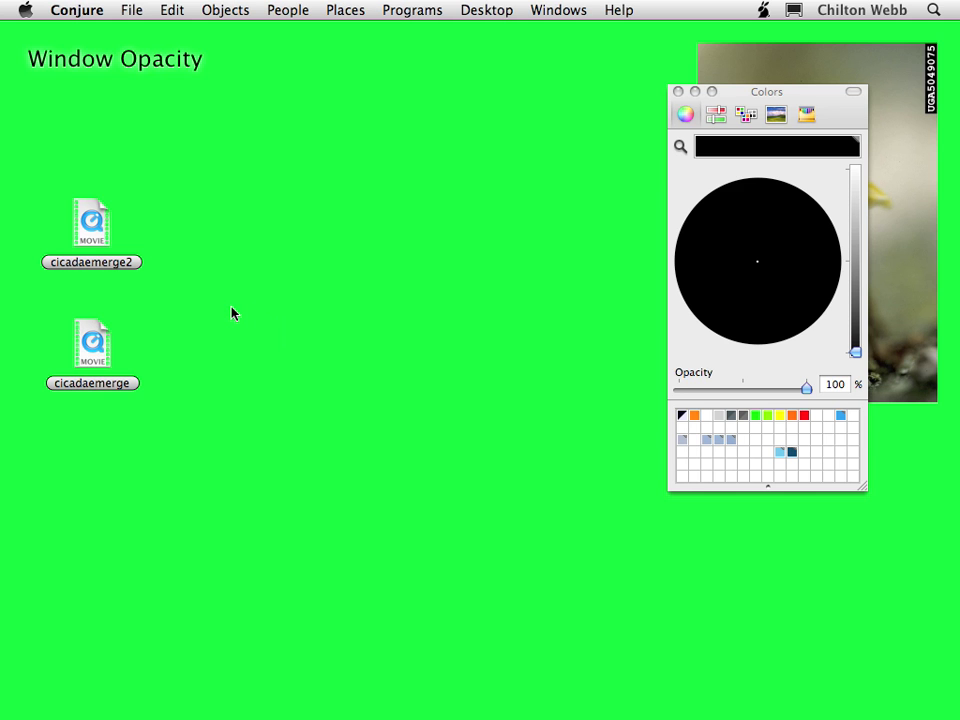
left_click_drag(681, 415, 573, 462)
left_click_drag(573, 462, 575, 466)
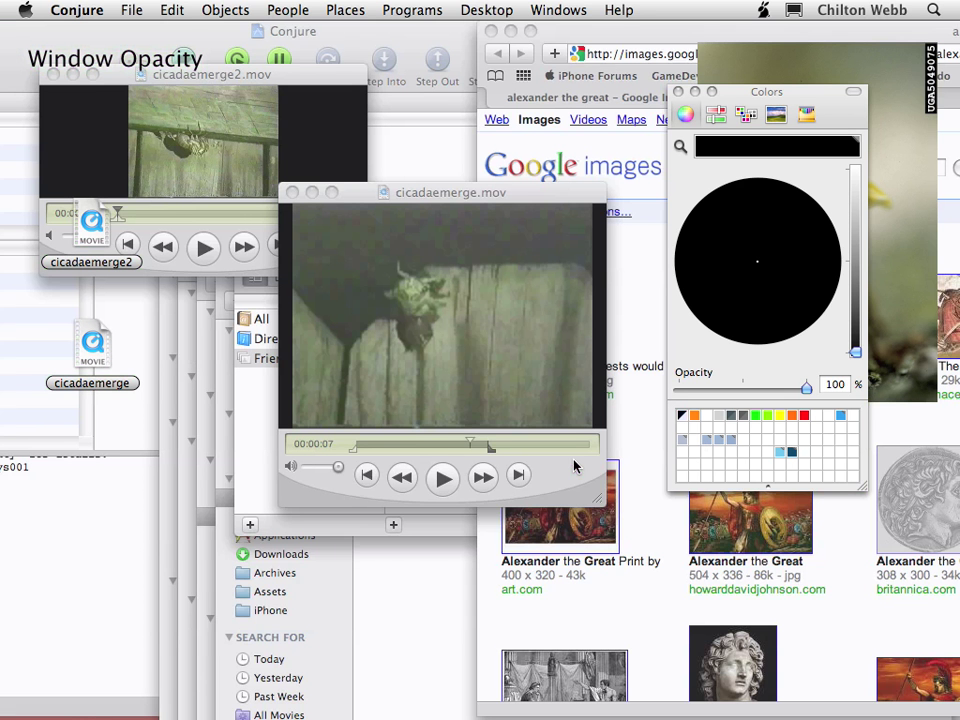
left_click(678, 91)
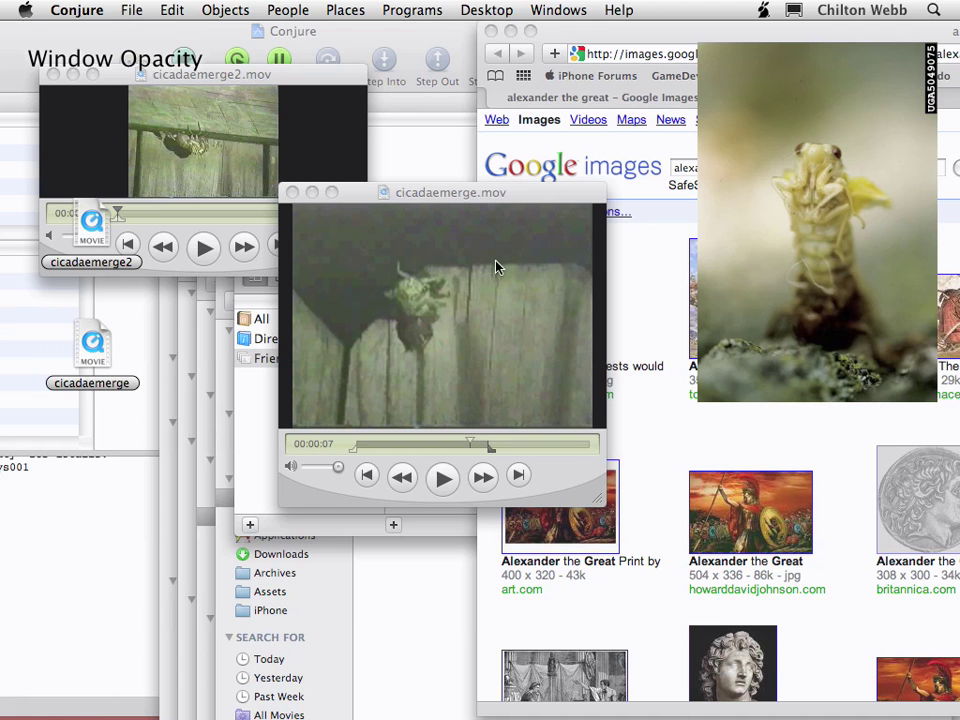
left_click_drag(92, 345, 97, 405)
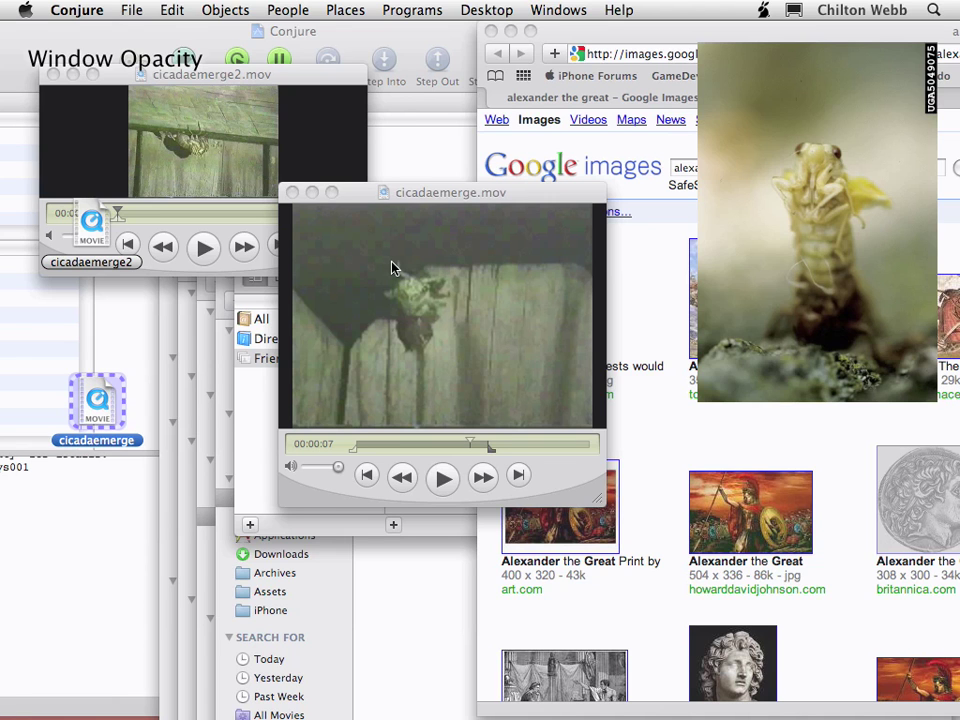
Step: Circle the cicada in the cicadaemerge movie and in the photo with green ovals, and connect the two ovals with a line
left_click_drag(360, 227, 482, 368)
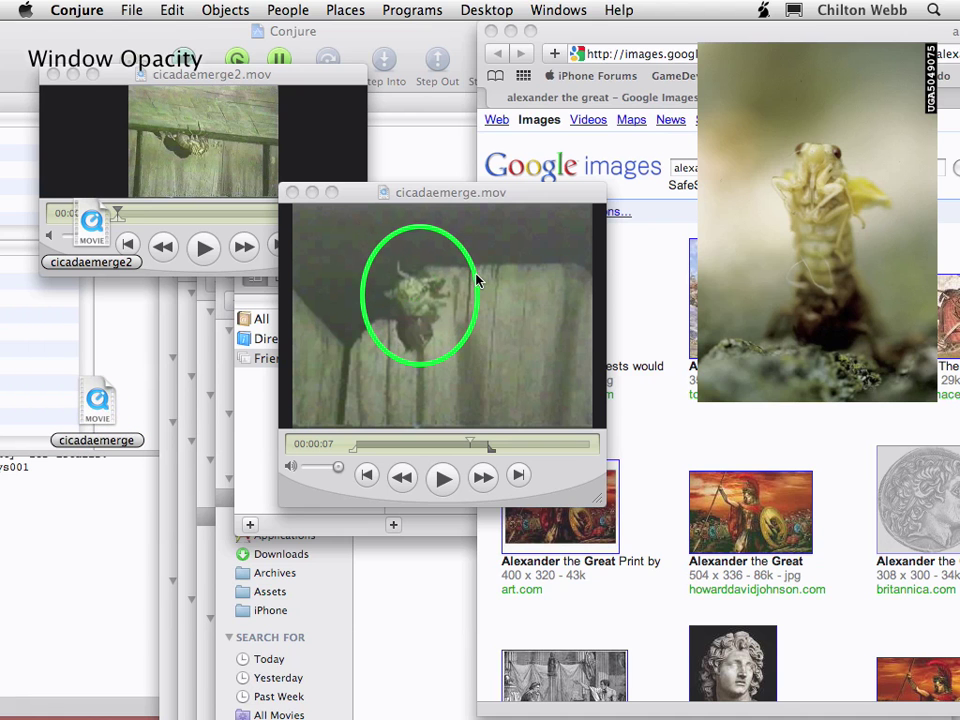
mouse_move(476, 280)
left_mouse_down()
mouse_move(536, 270)
mouse_move(467, 274)
left_mouse_up()
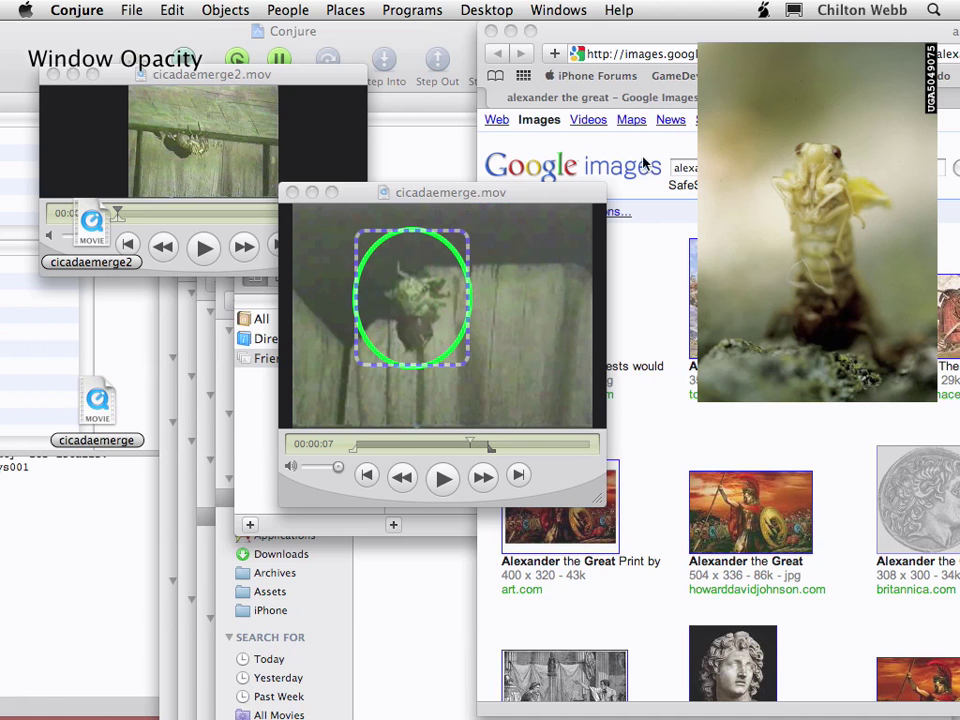
left_click_drag(668, 70, 907, 268)
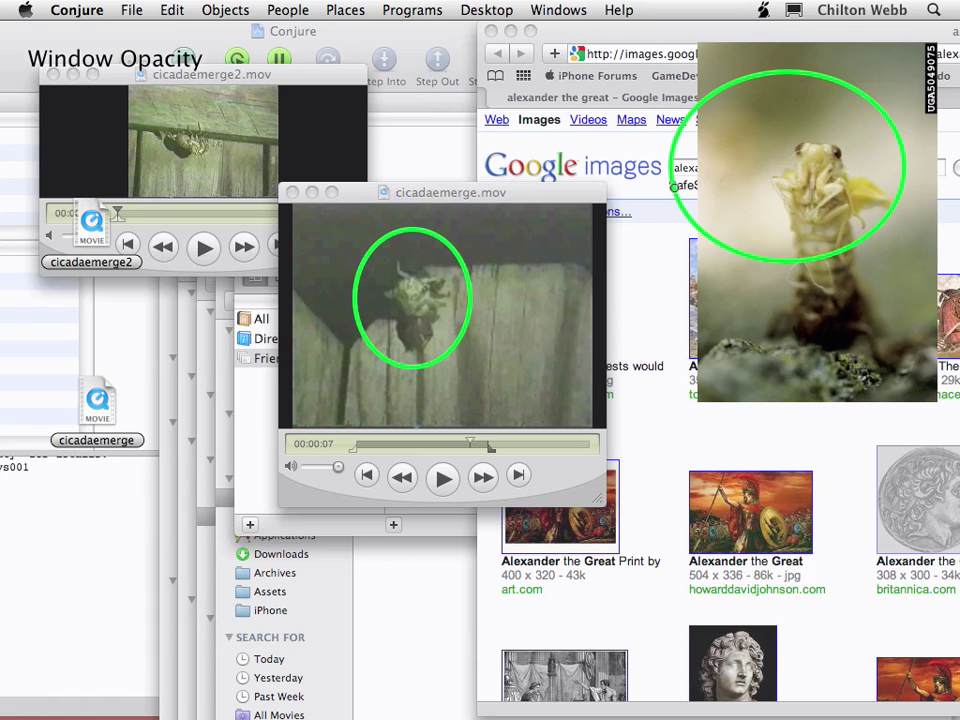
left_click_drag(674, 187, 464, 267)
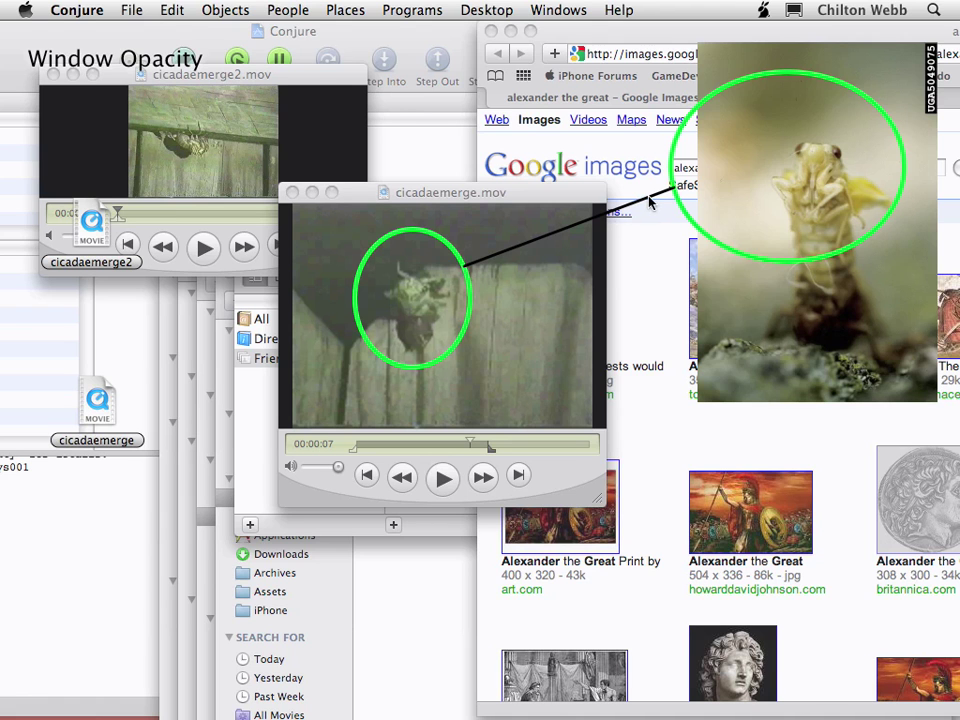
Step: Set the "Window Opacity" desktop's backdrop to opaque white and close the colour picker
key("super+shift+c")
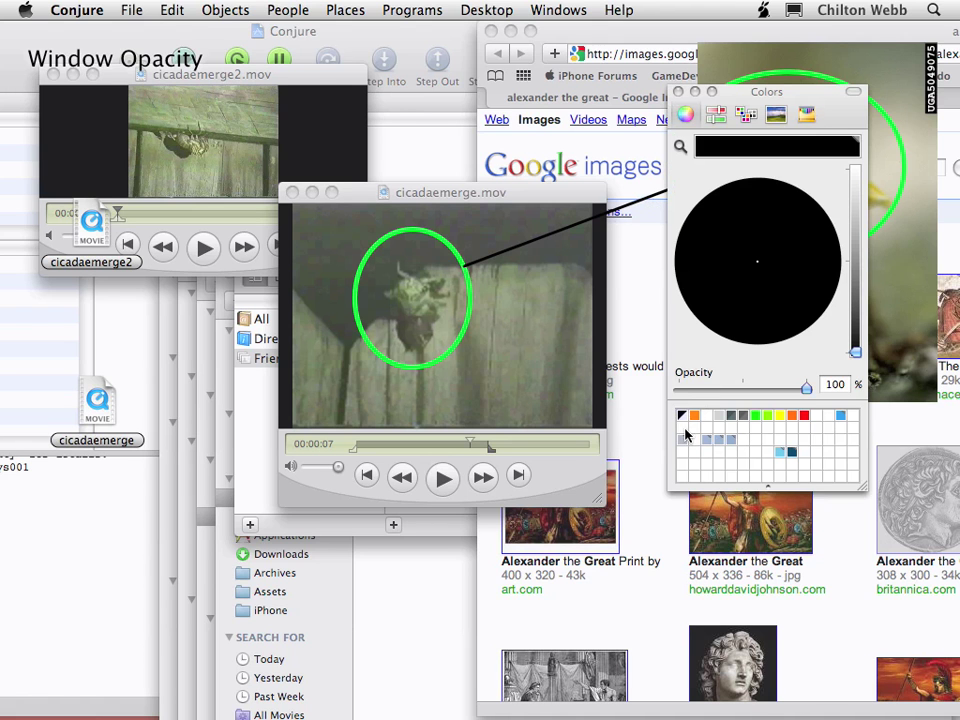
left_click_drag(681, 426, 643, 598)
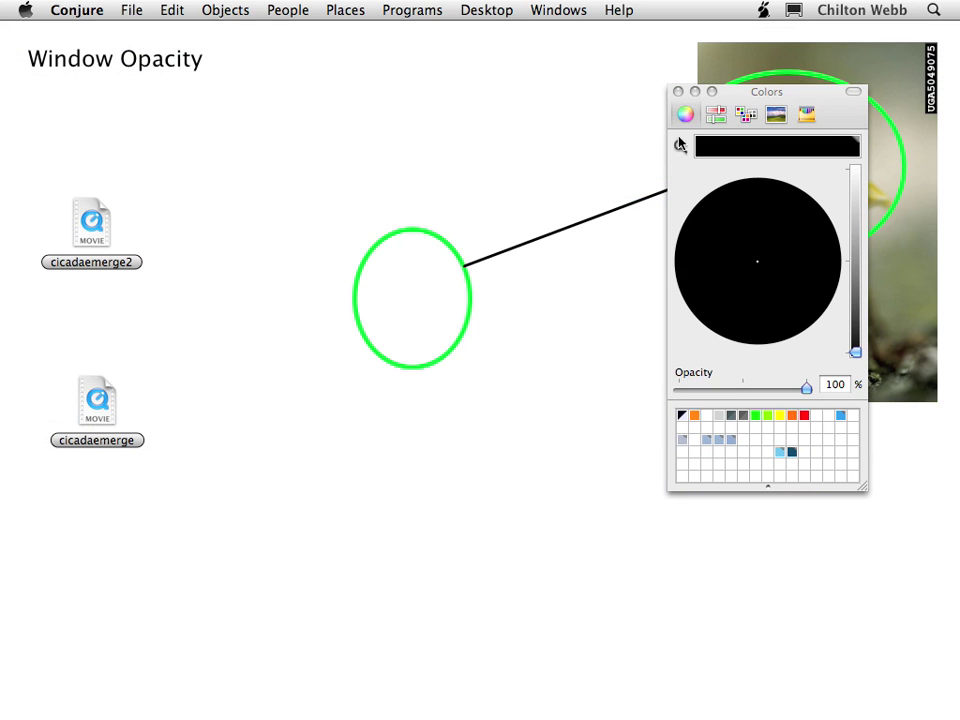
left_click(678, 92)
Step: Switch to the "Explain how to use other apps" desktop and make its backdrop transparent
key("super+Right")
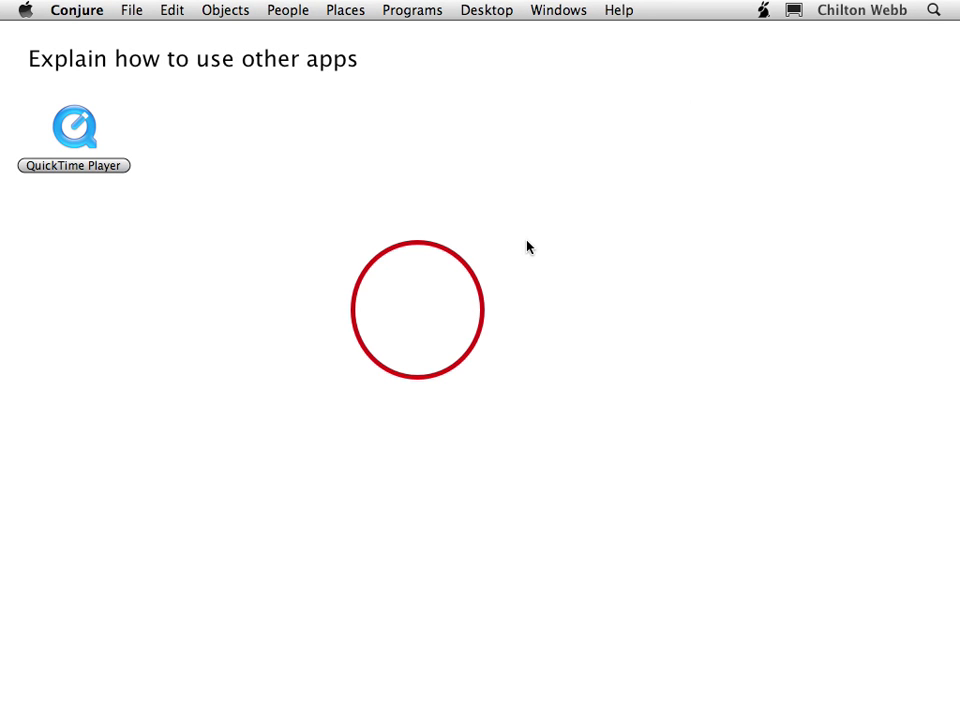
key("super+shift+c")
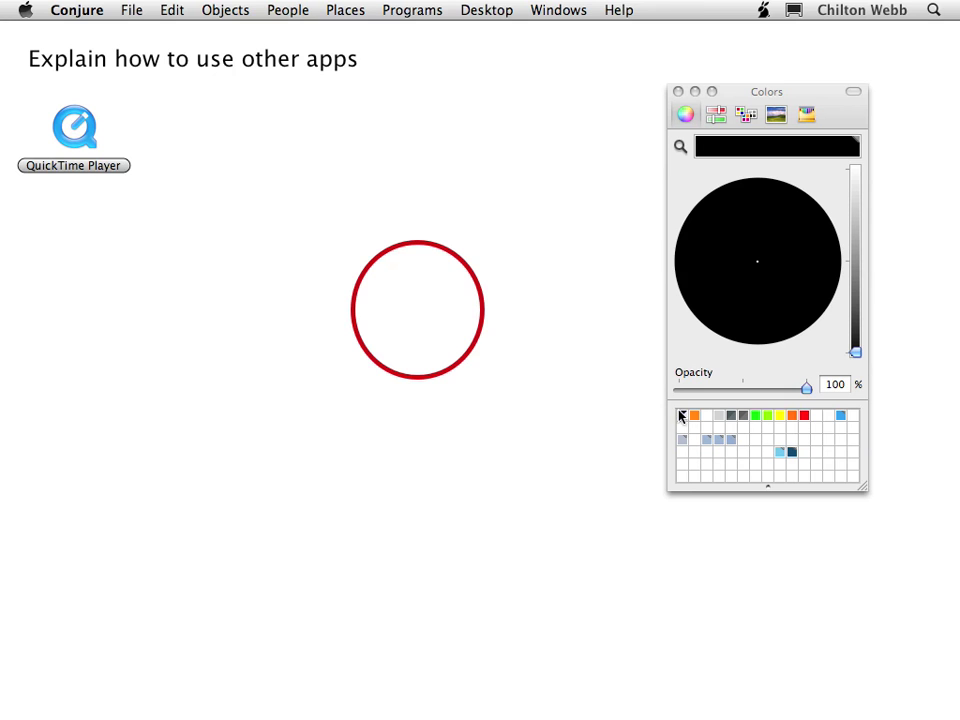
left_click_drag(684, 418, 595, 464)
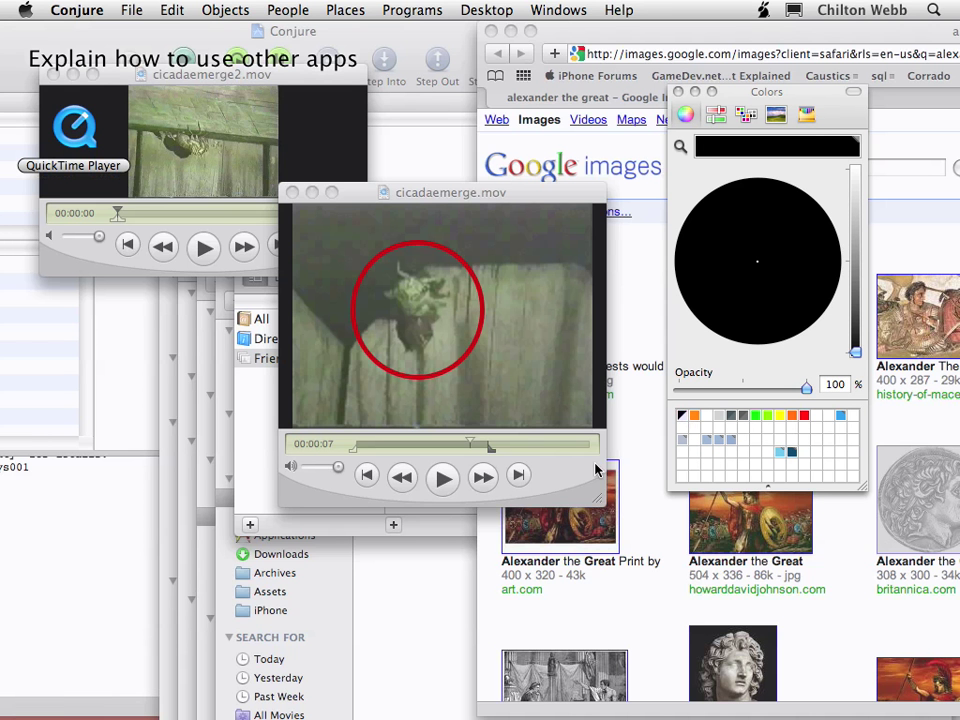
Step: Add a note reading "THIS IS WHERE YOU CLICK" beside the red circle and colour its text blue
left_click(434, 256)
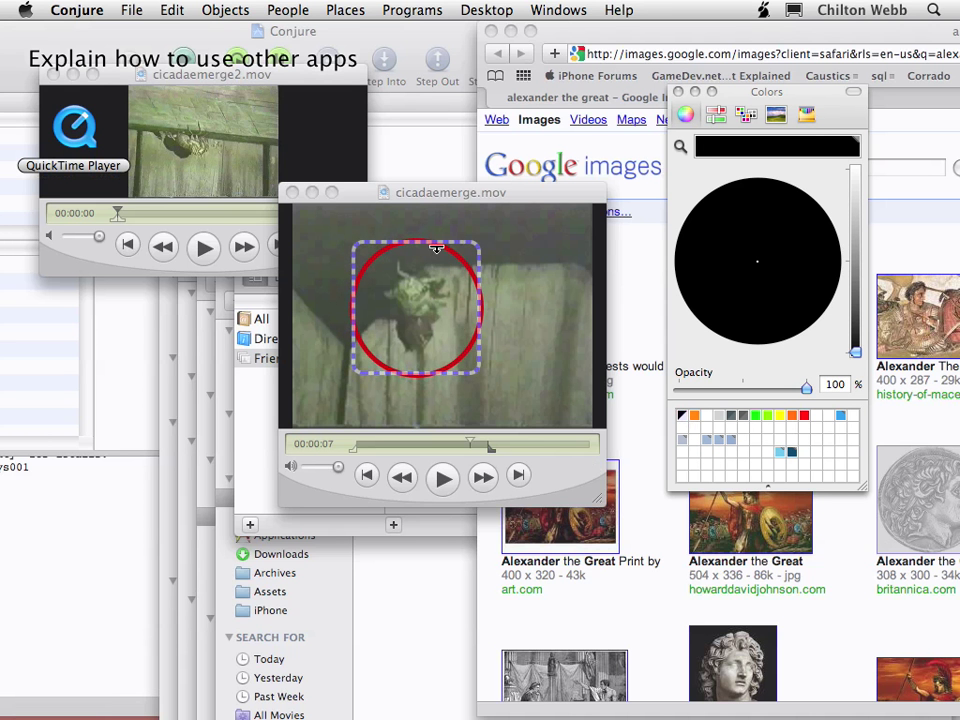
left_click(505, 197)
type("THIS IS ")
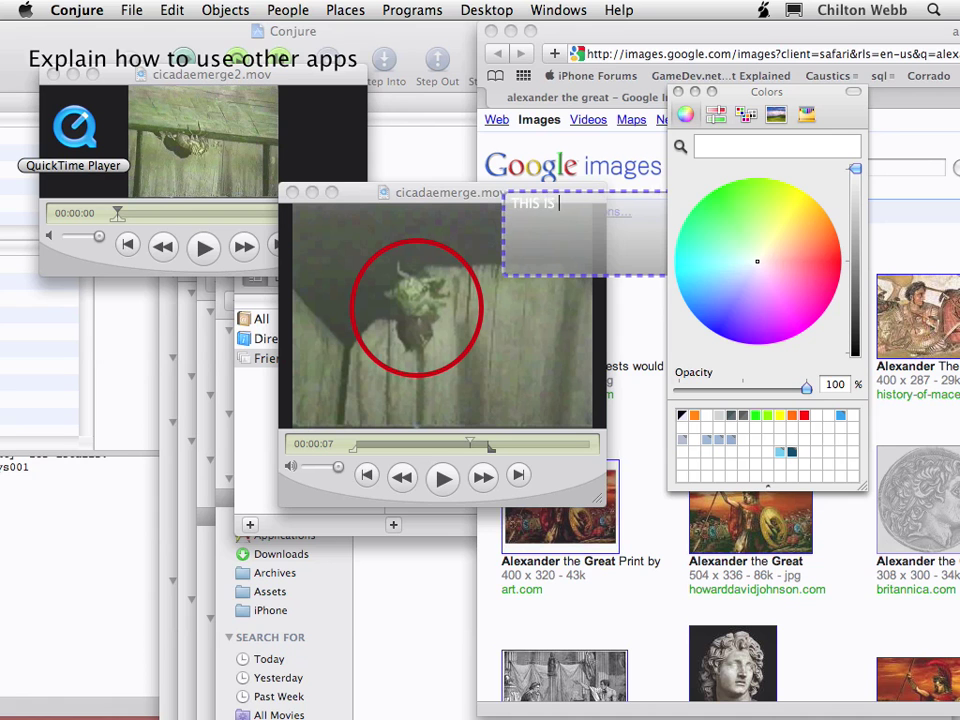
type("WHERE YOU CLIC")
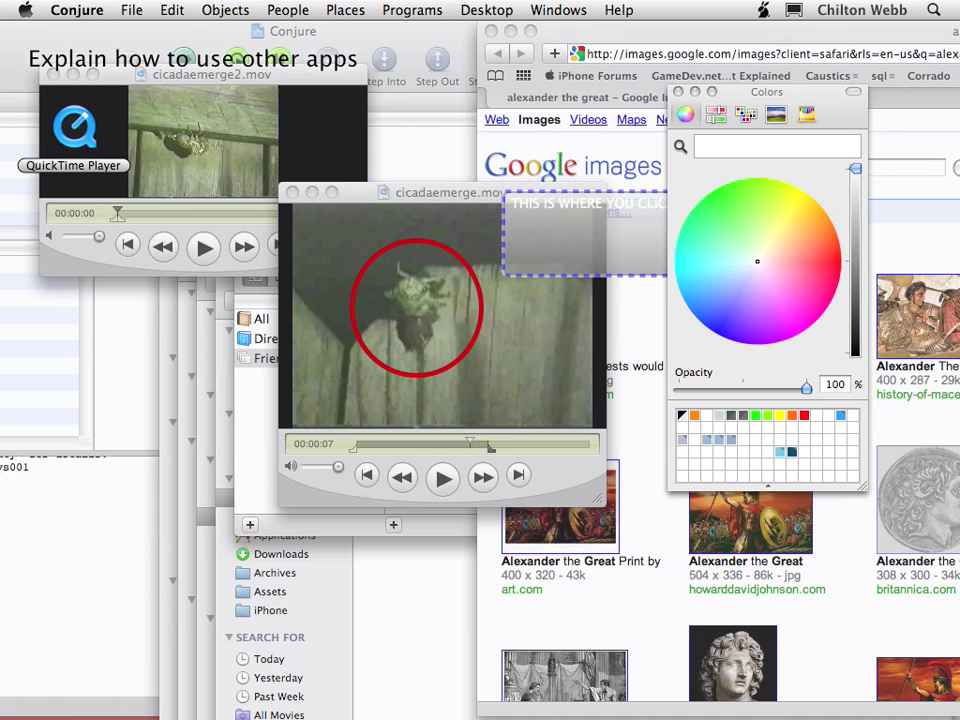
left_click(716, 332)
left_click(607, 333)
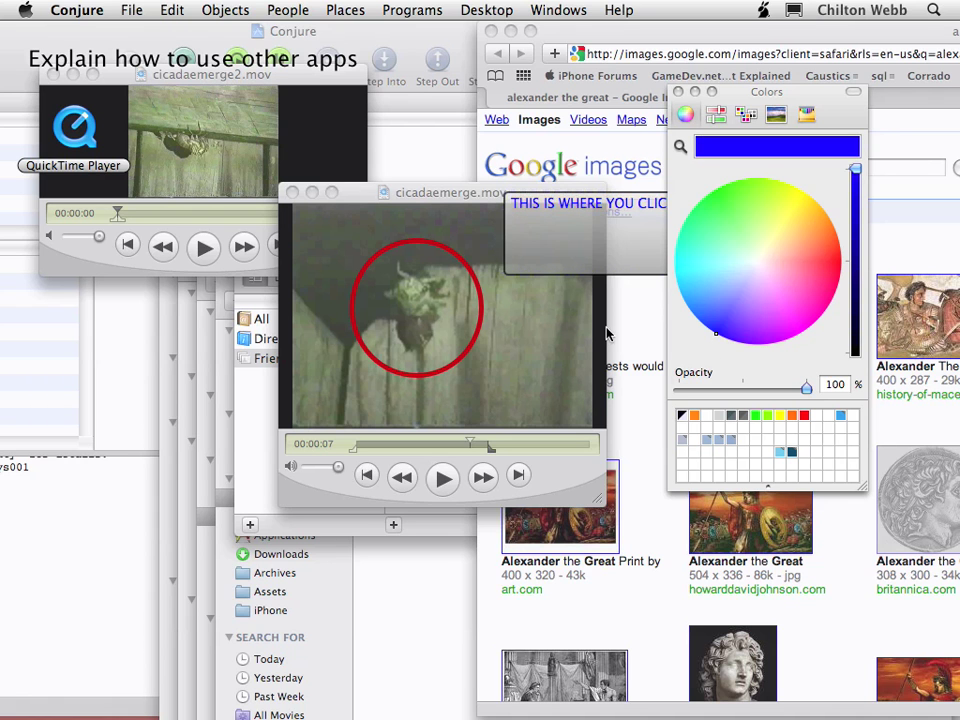
Step: Move the note directly below the cicadaemerge movie window and enlarge all its text by five size increments
left_click_drag(624, 243, 416, 569)
double_click(416, 569)
key("super+a")
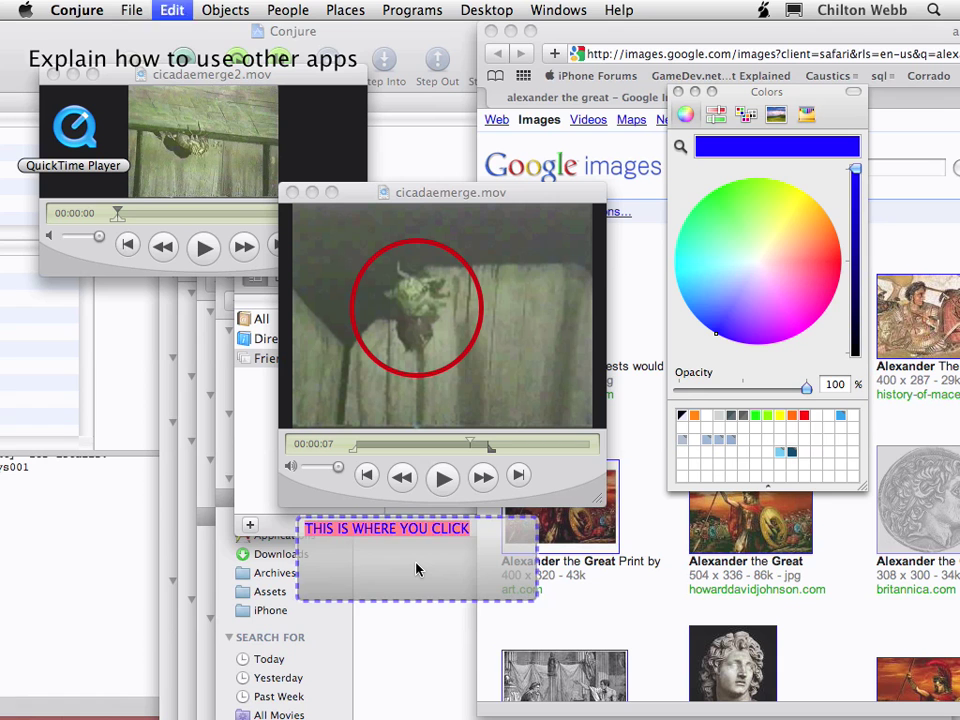
key("super+plus")
key("super+plus")
key("super+plus")
key("super+plus")
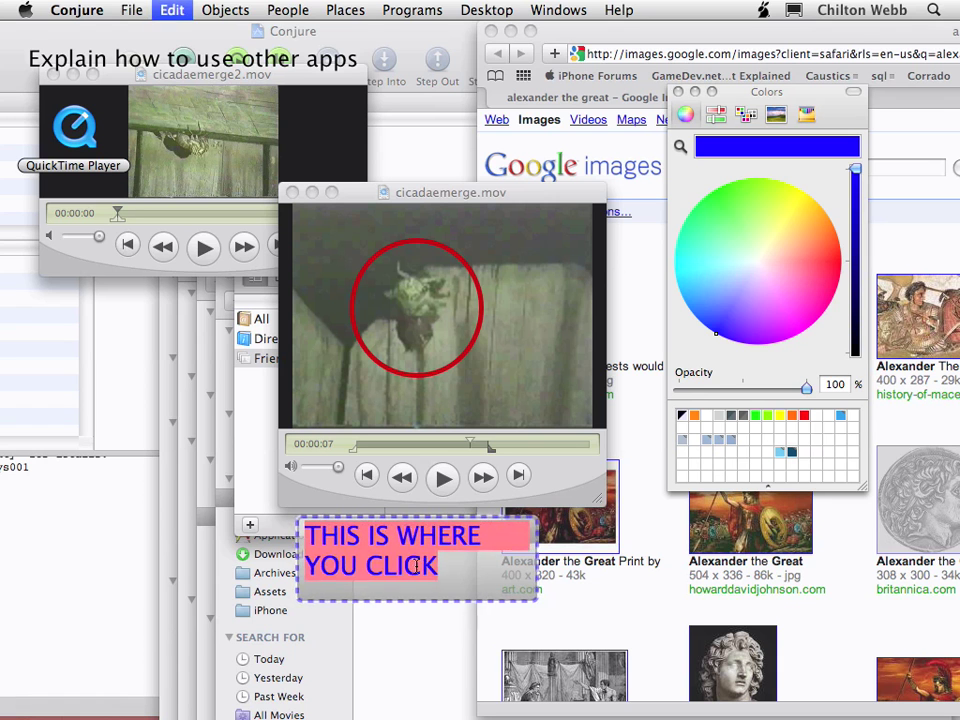
key("super+plus")
left_click(664, 572)
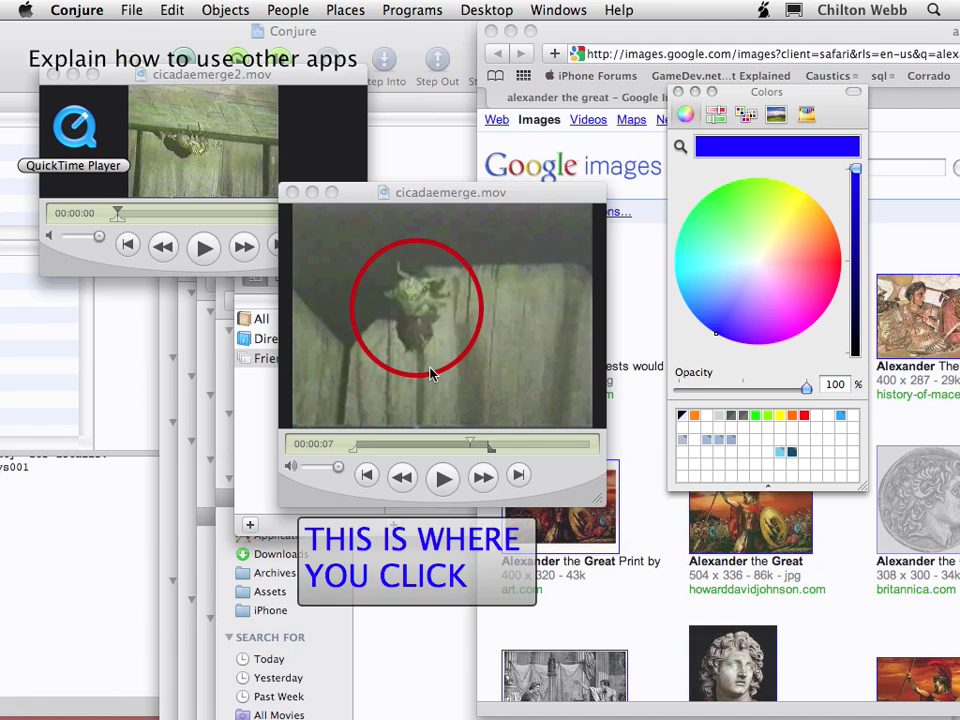
Step: Move and shrink the red circle to fit the movie's Play button, and set the desktop backdrop to opaque white
mouse_move(430, 373)
left_mouse_down()
mouse_move(413, 485)
mouse_move(464, 502)
left_mouse_up()
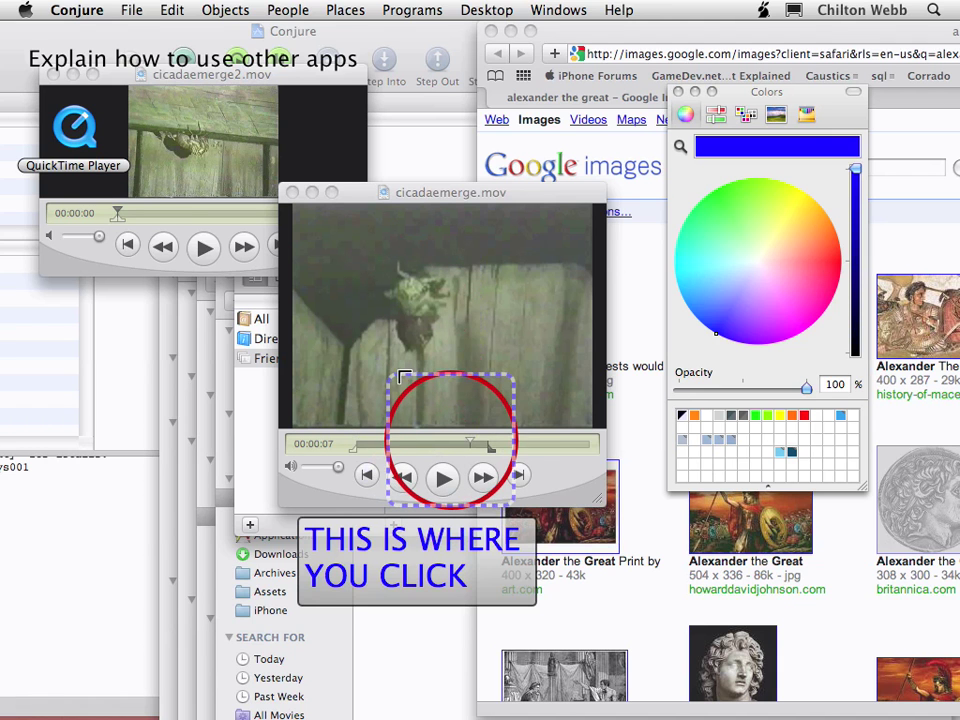
left_click_drag(404, 377, 449, 481)
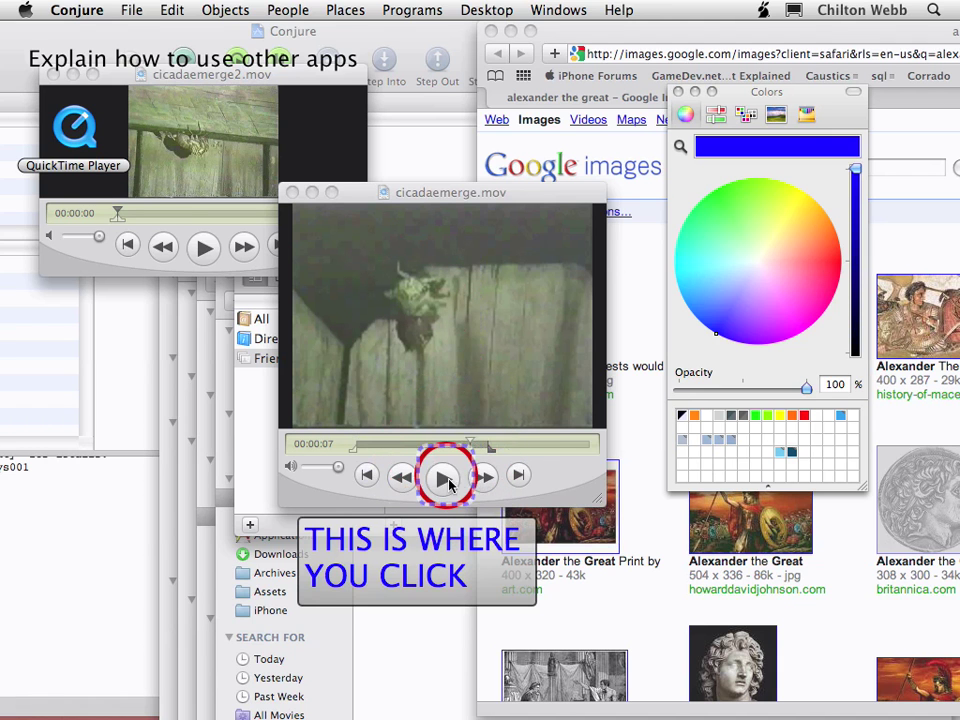
left_click(578, 552)
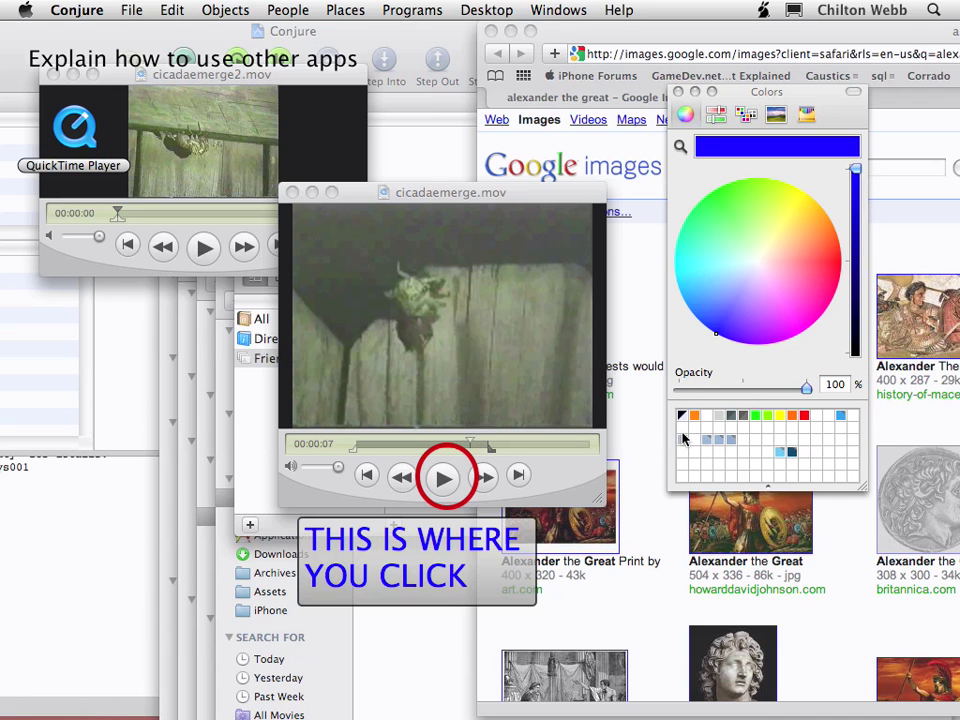
left_click_drag(682, 426, 652, 534)
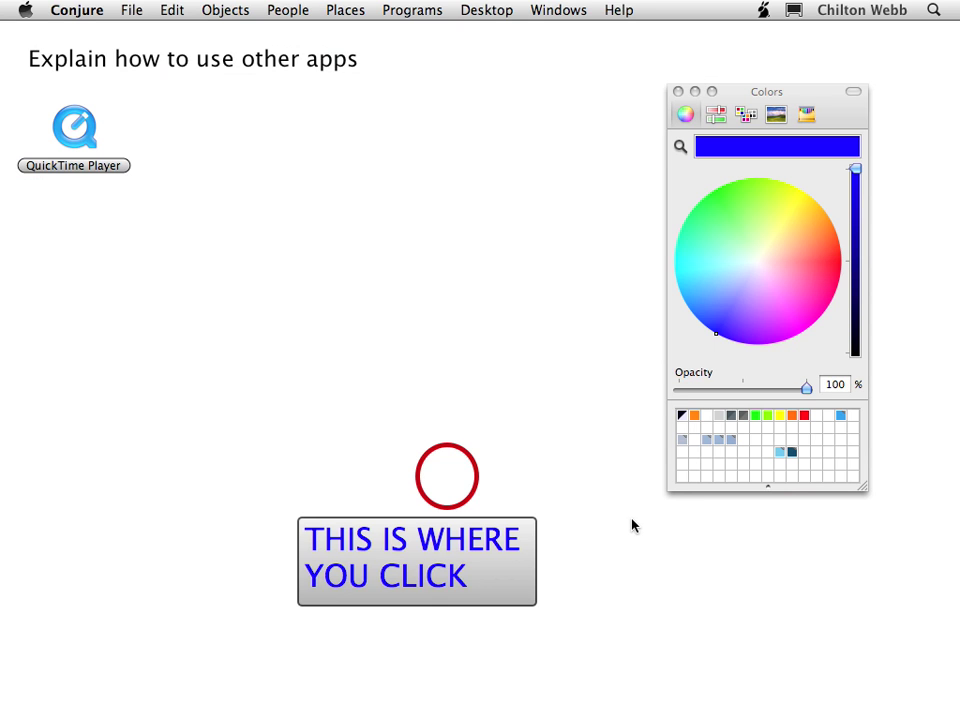
Step: On the "Math using backdrops" desktop, close the colour picker and circle -3 in red on the second number line
key("Right")
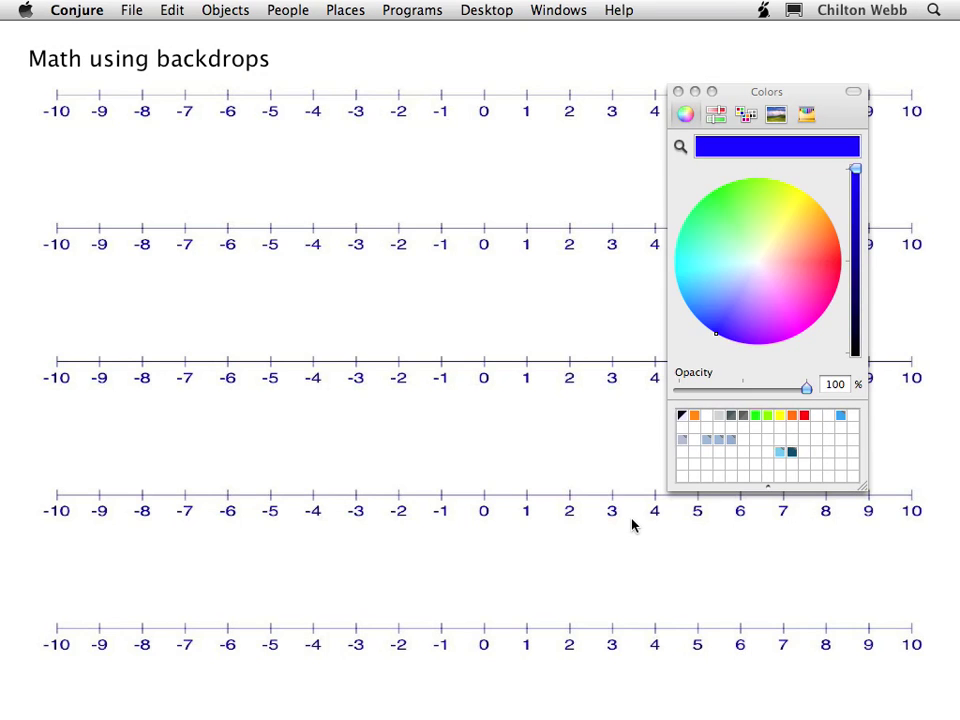
left_click(678, 91)
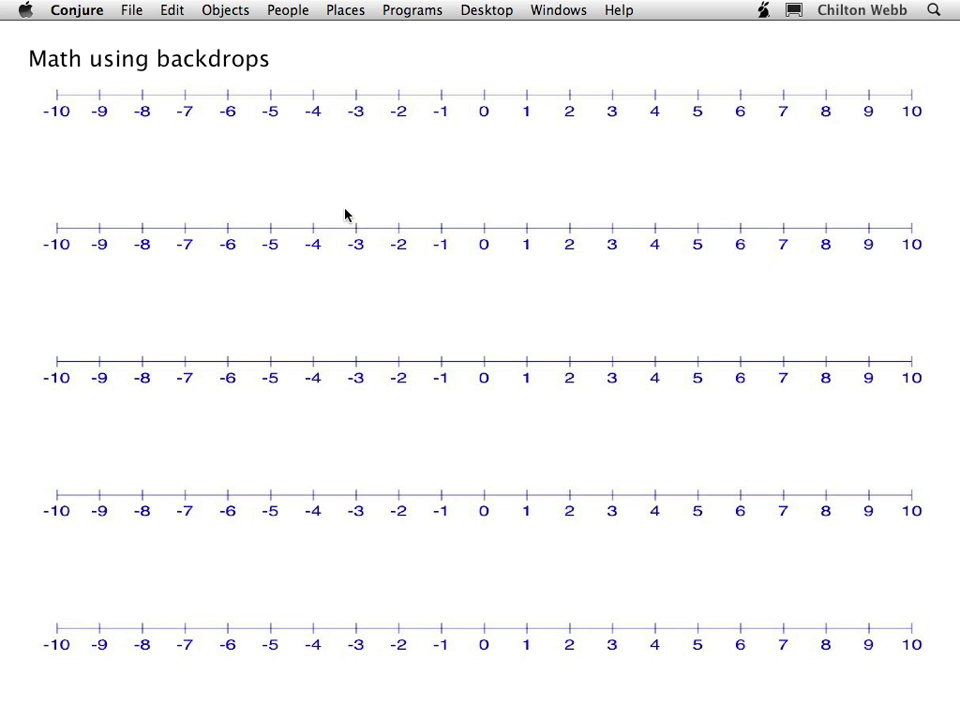
left_click_drag(336, 211, 381, 254)
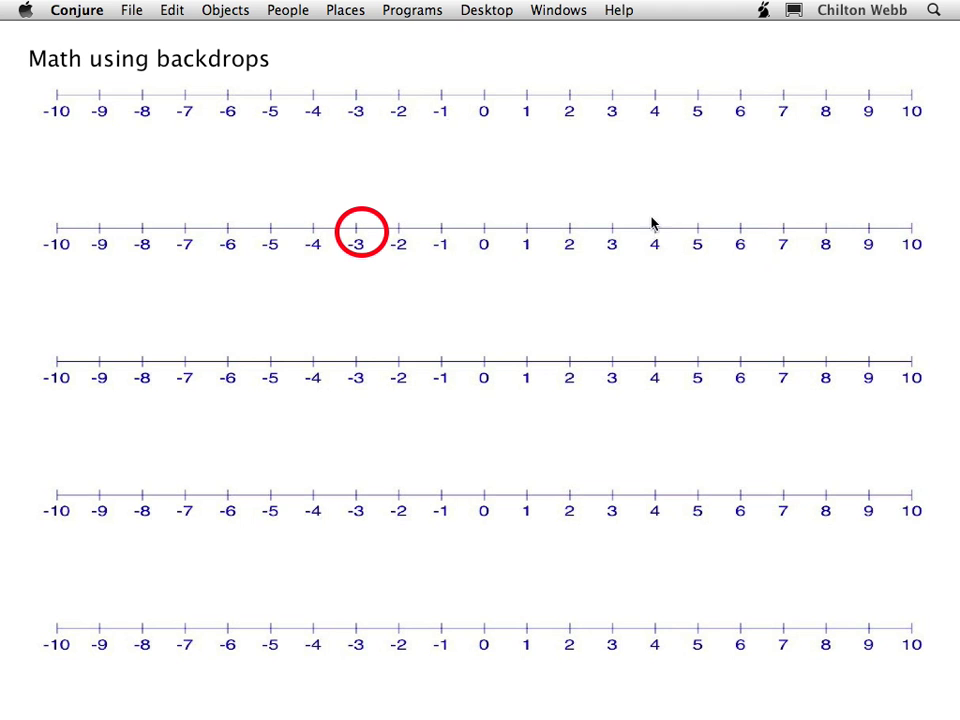
Step: Circle 4 in red on the second number line and connect the -3 circle to it with a straight line
left_click_drag(651, 221, 679, 266)
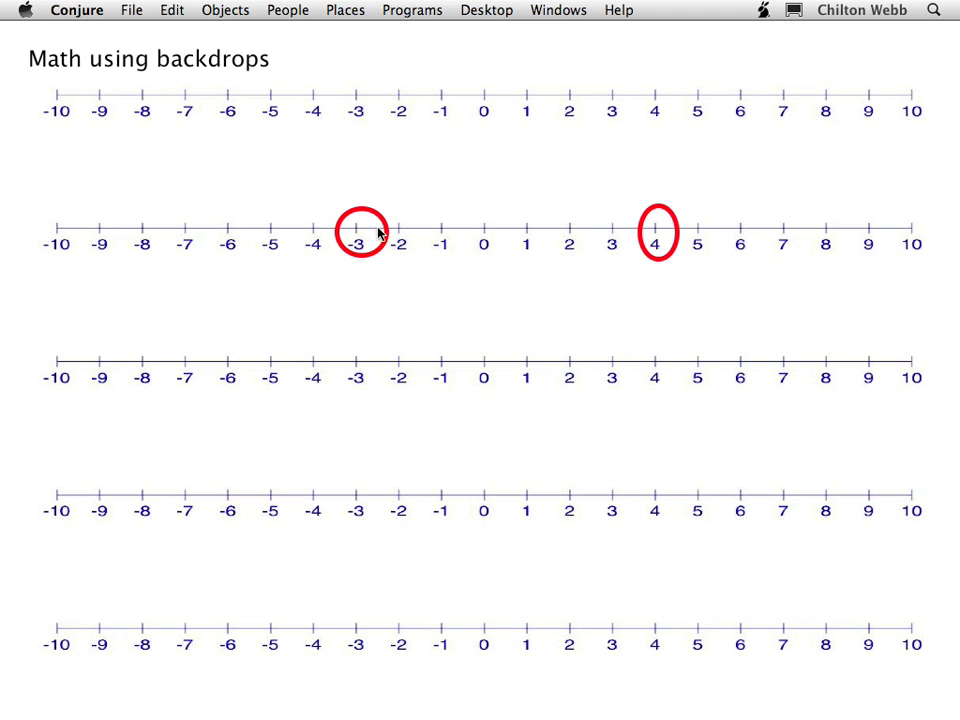
mouse_move(358, 231)
left_mouse_down()
mouse_move(600, 249)
mouse_move(657, 231)
left_mouse_up()
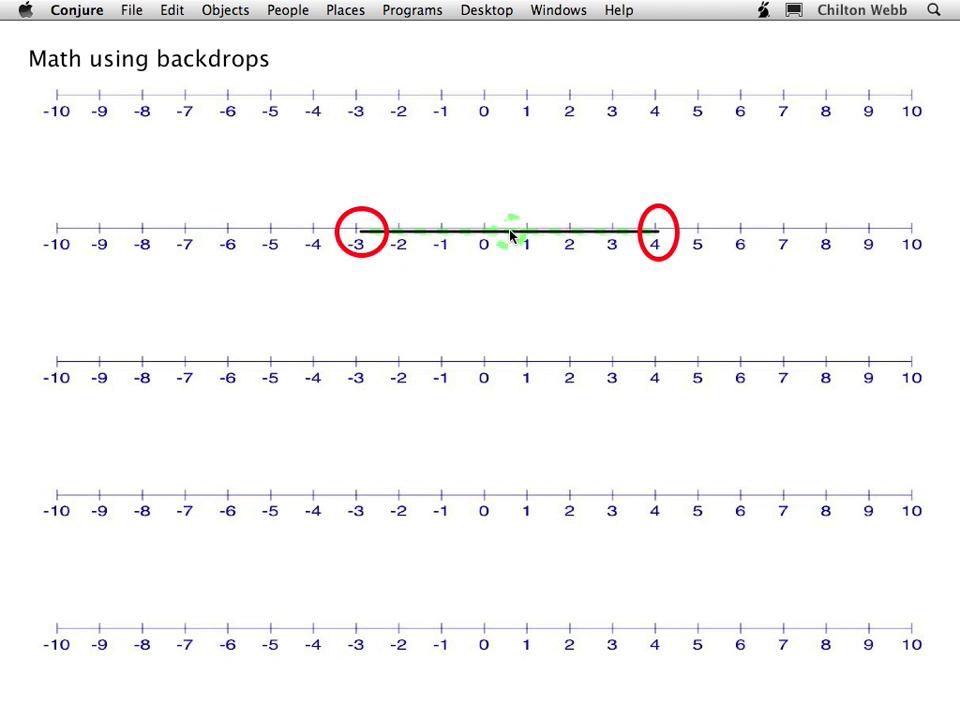
mouse_move(666, 228)
left_mouse_down()
mouse_move(665, 214)
mouse_move(675, 227)
mouse_move(649, 195)
mouse_move(662, 222)
left_mouse_up()
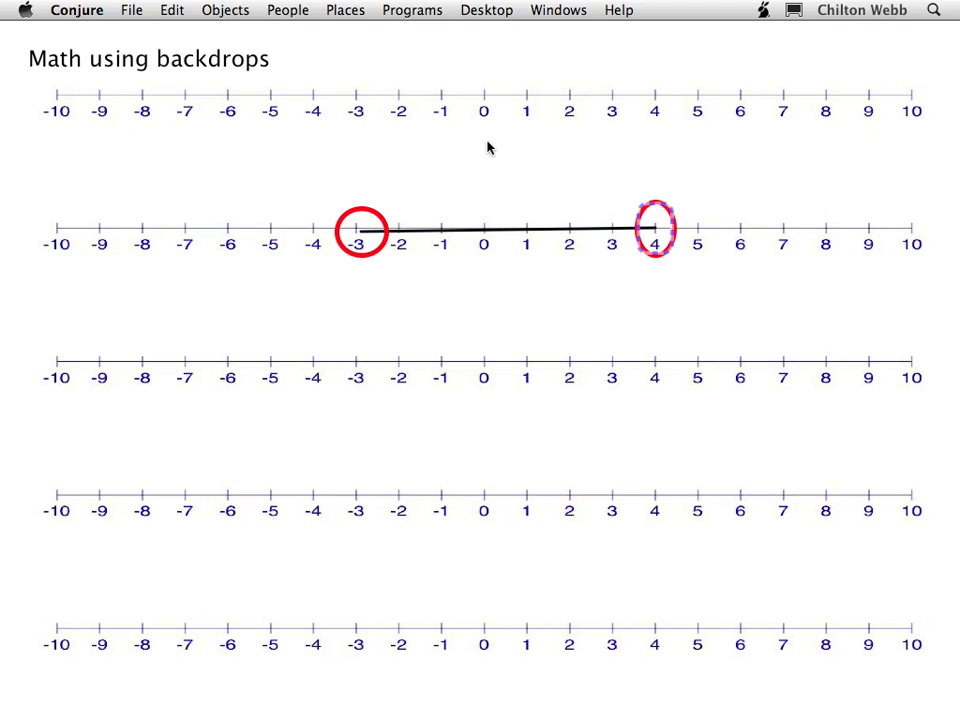
left_click_drag(488, 142, 518, 300)
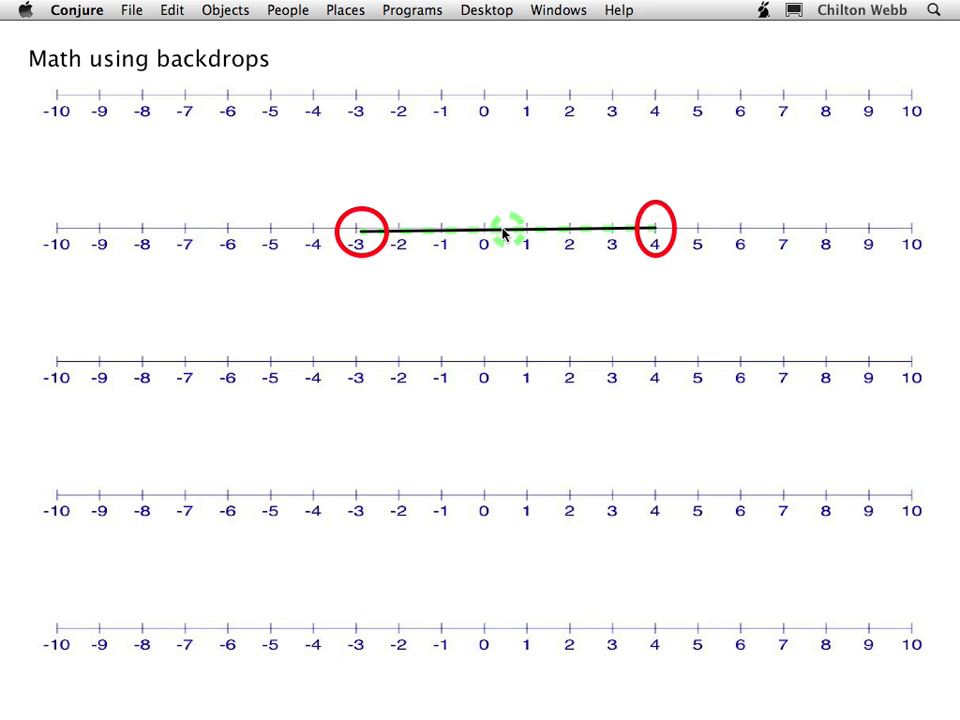
mouse_move(504, 233)
left_mouse_down()
mouse_move(516, 207)
mouse_move(619, 196)
mouse_move(630, 231)
left_mouse_up()
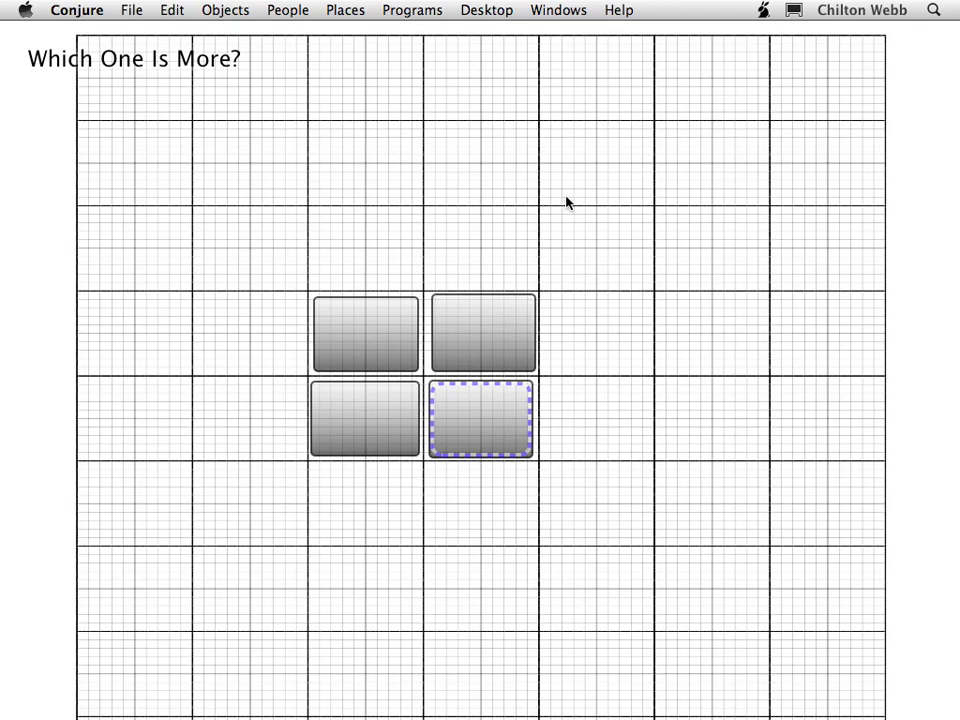
Step: On the "Which One Is More?" grid, draw a second two-by-two block of boxes and move it directly above the first block
left_click_drag(542, 214, 651, 289)
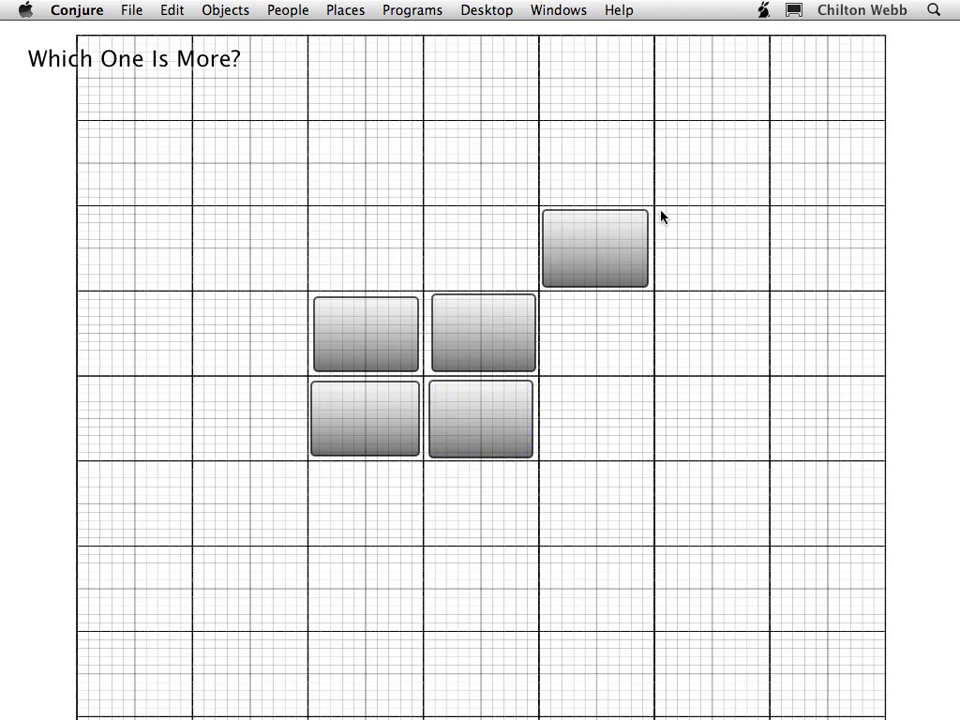
left_click_drag(660, 212, 617, 176)
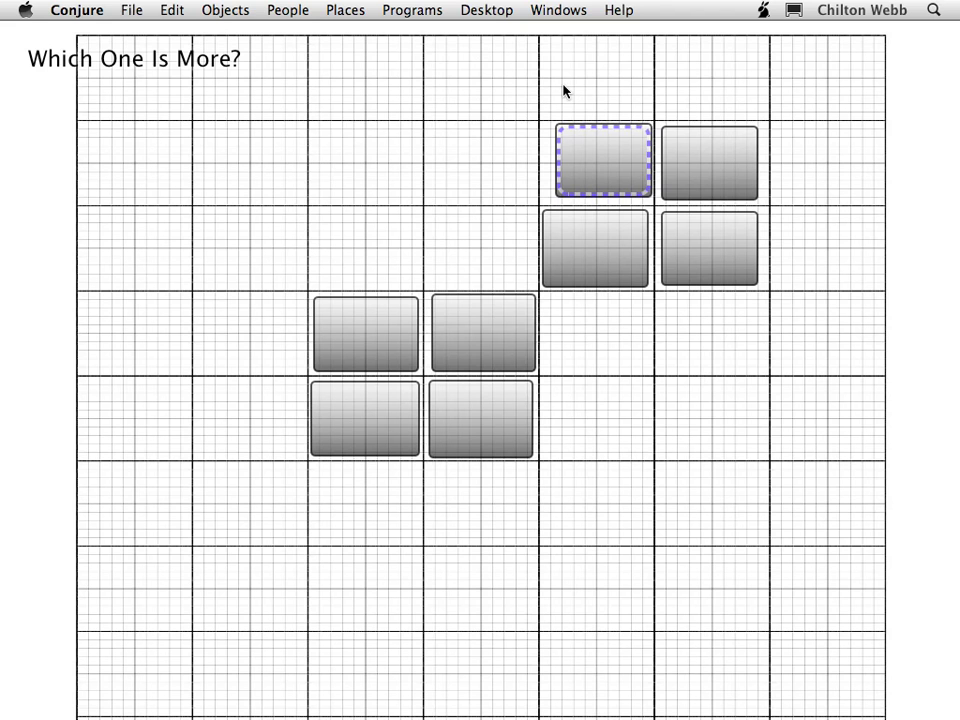
left_click_drag(563, 91, 728, 421)
left_click_drag(741, 336, 501, 161)
left_click(587, 304)
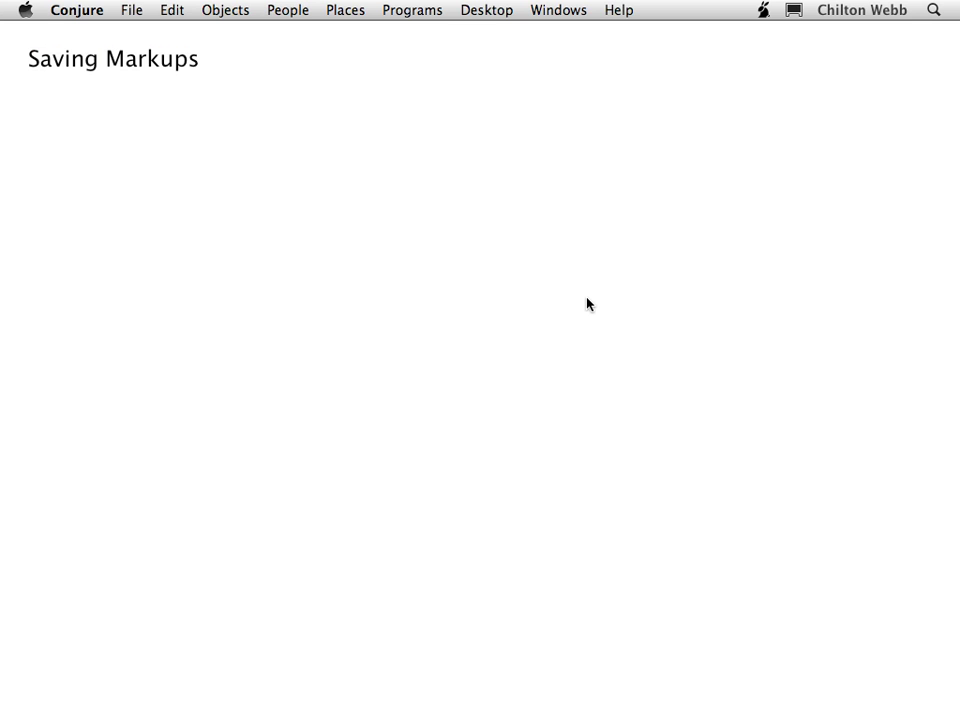
Step: Copy a partial screenshot of the eight stacked boxes and paste it onto the "Saving Markups" desktop
key("Right")
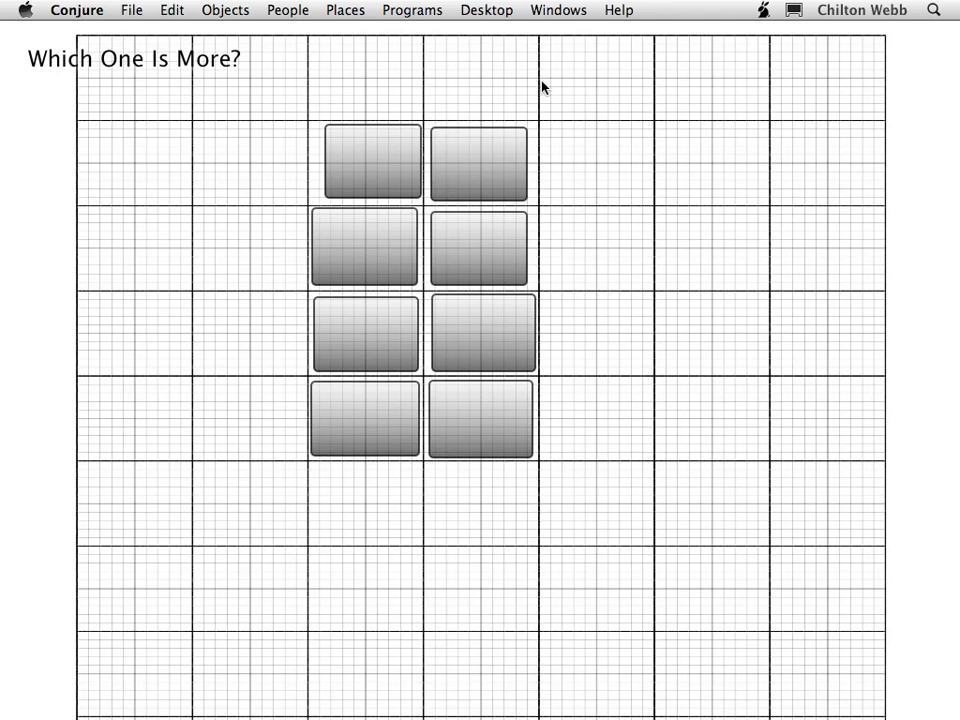
left_click(172, 10)
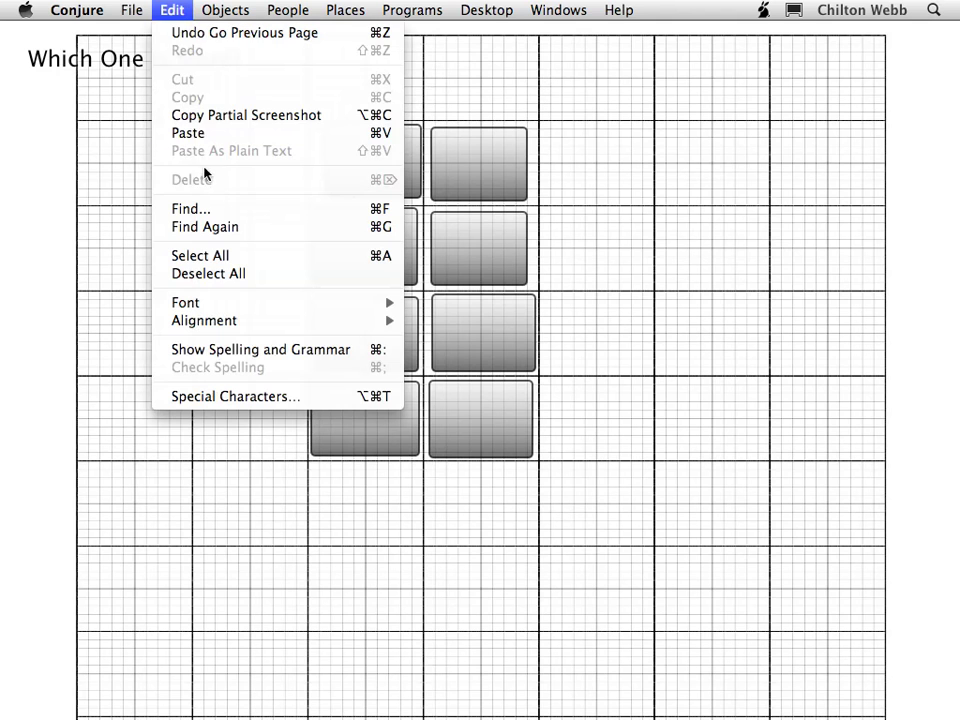
left_click(215, 117)
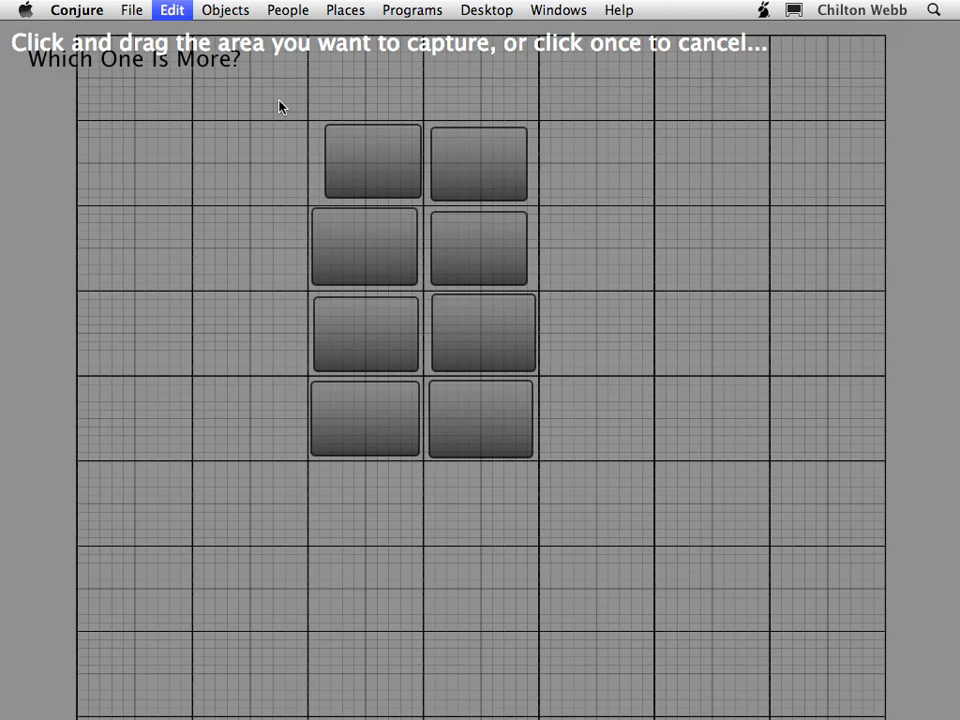
left_click_drag(279, 103, 572, 487)
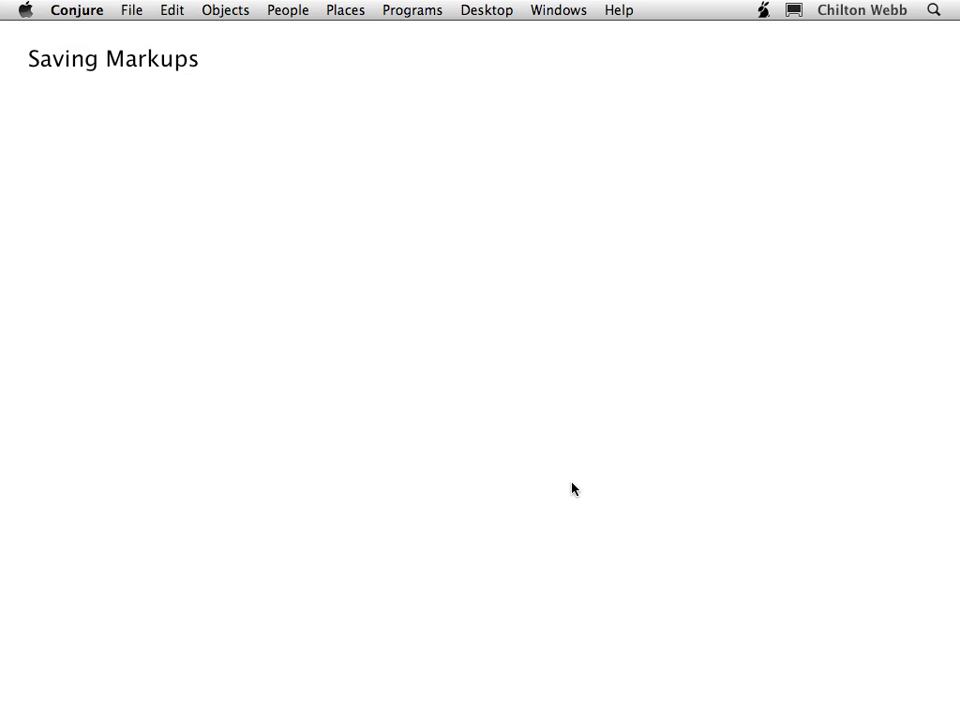
key("super+v")
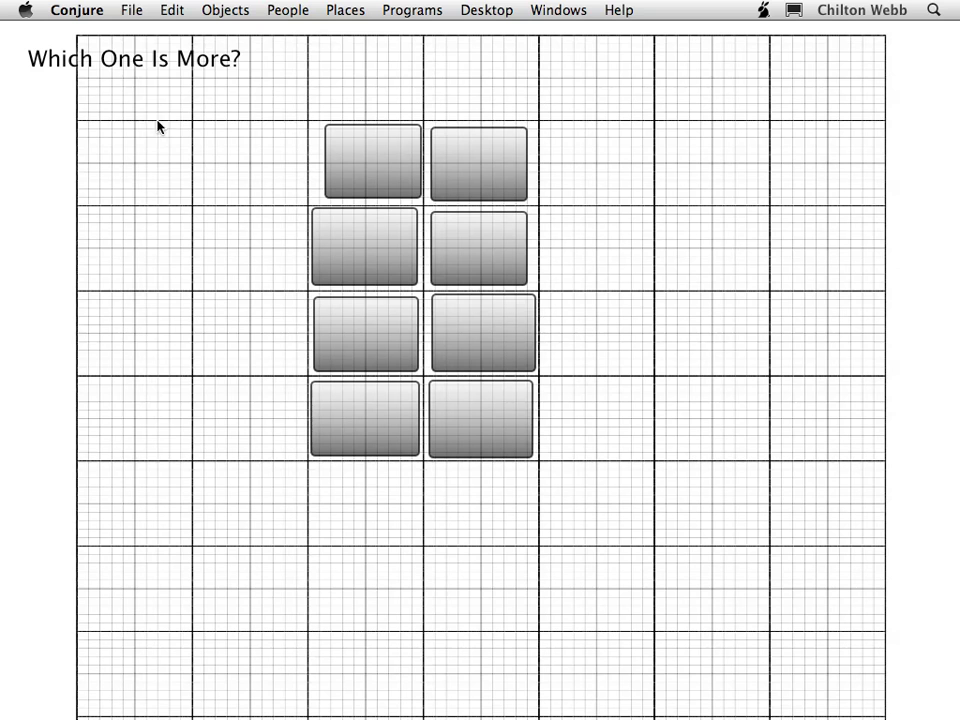
Step: Capture the eight stacked boxes on the "Which One Is More?" grid as a partial screenshot saved to the Desktop folder as "Test"
left_click(132, 12)
left_click(136, 109)
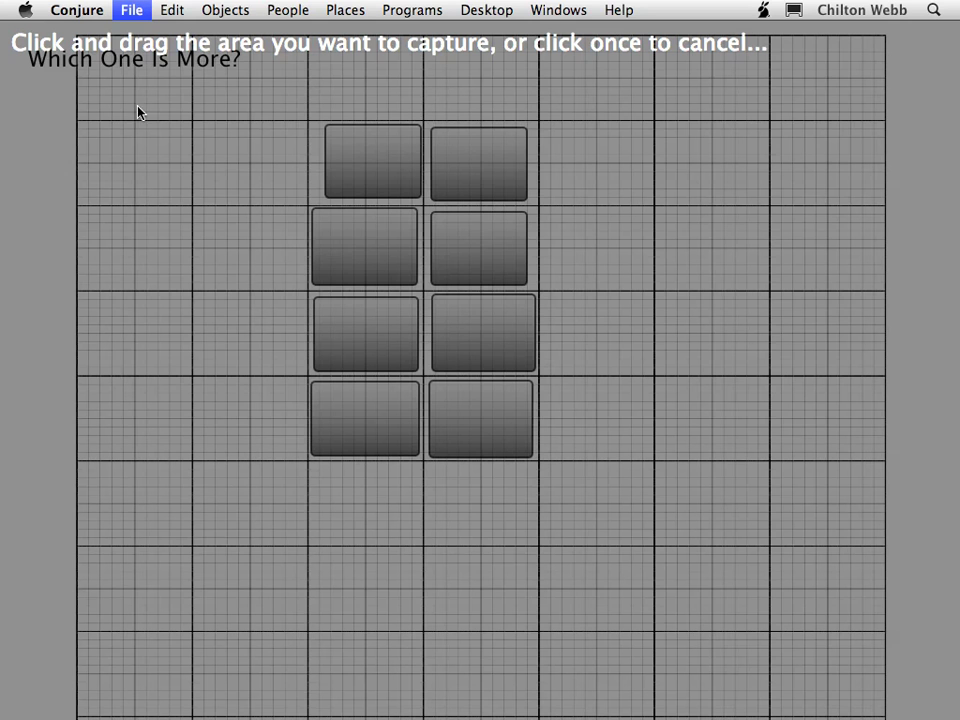
left_click_drag(291, 105, 566, 482)
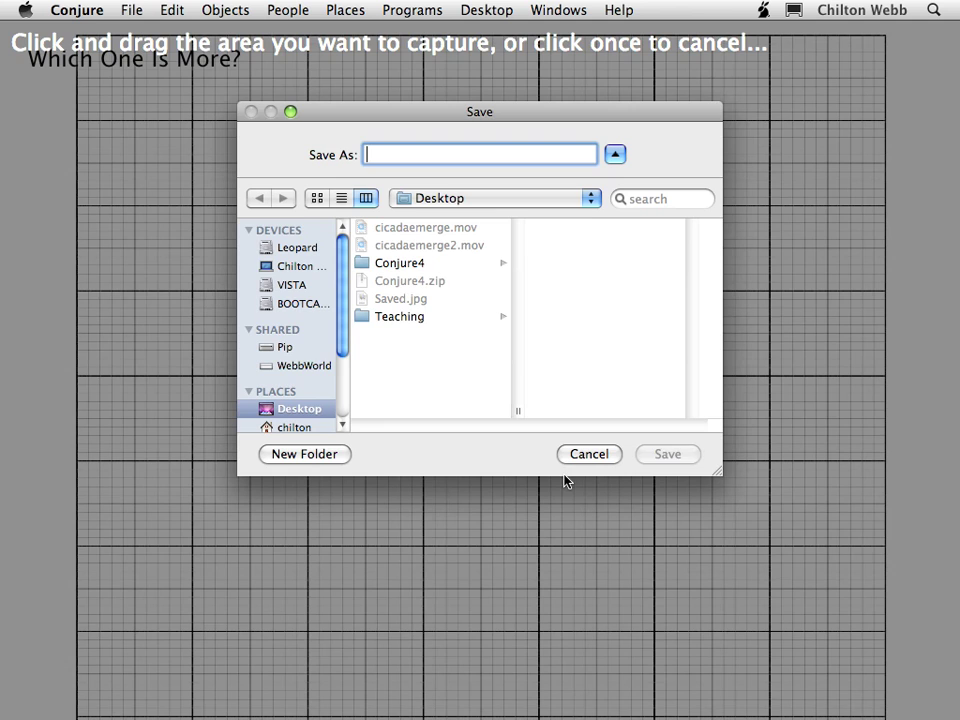
type("Test")
key("Return")
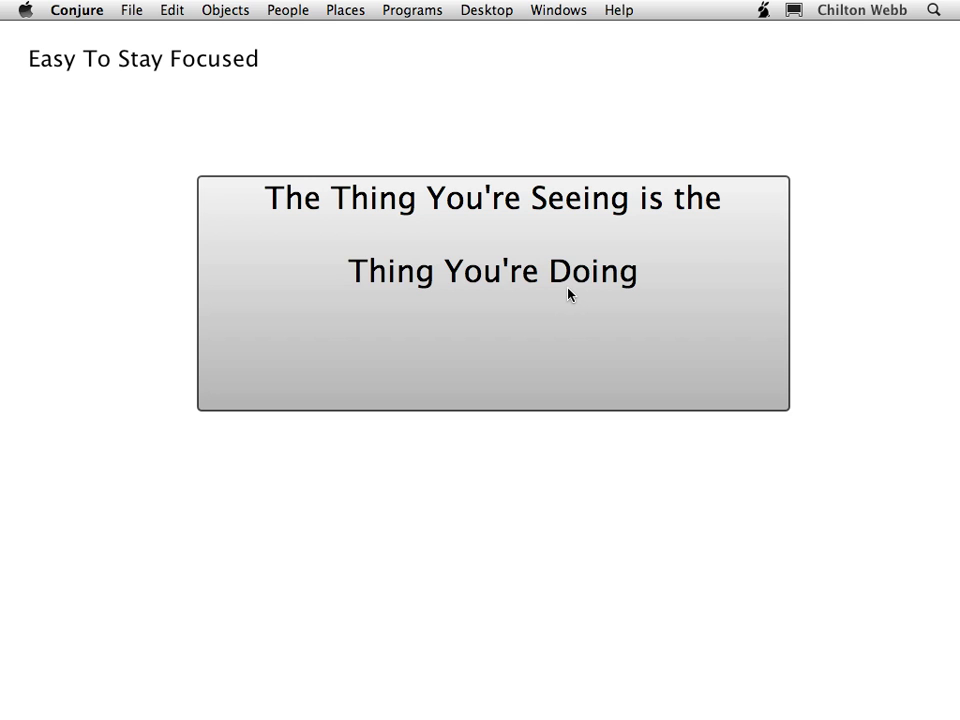
Step: Advance past the "Easy To Stay Focused" and teacher offer desktops to the closing "GREATEST TEACHING TOOL EVER" desktop
key("Right")
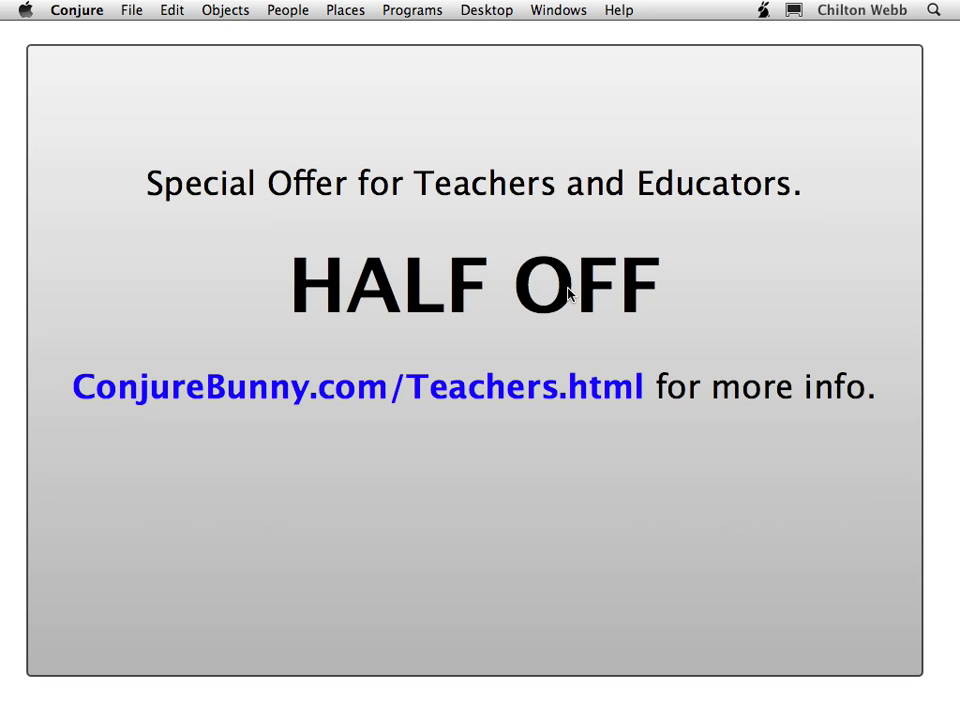
key("Right")
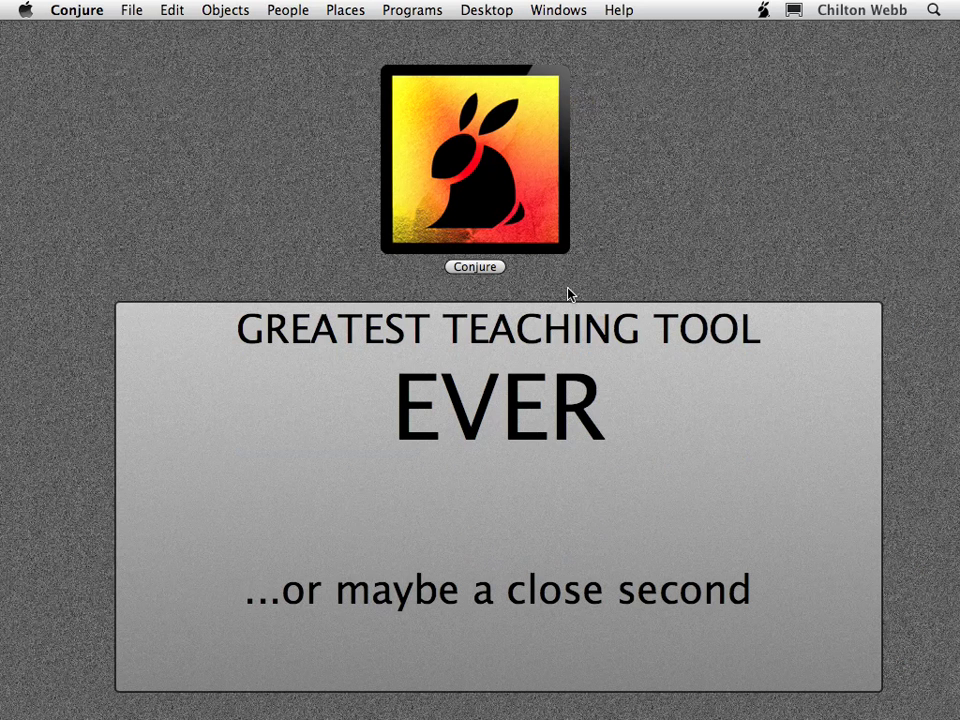